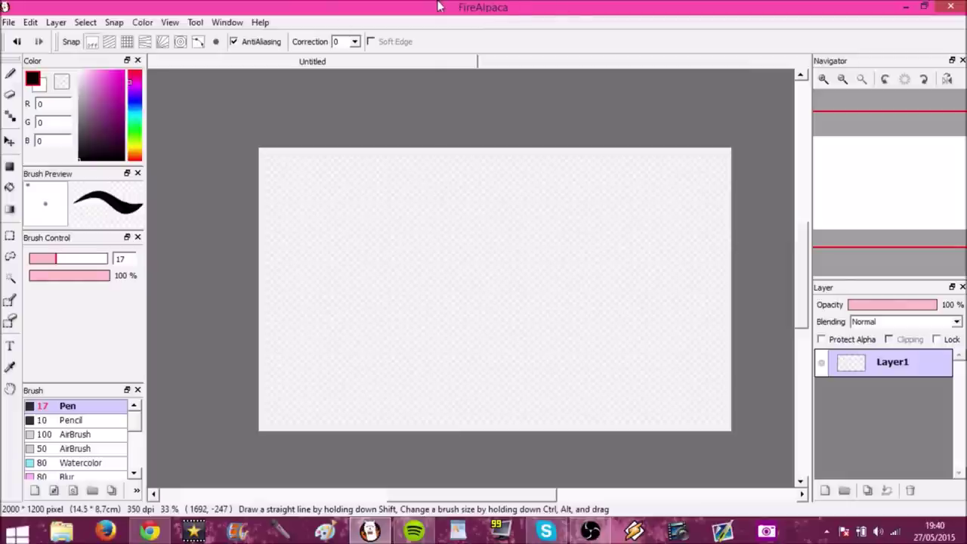
pyautogui.moveTo(335, 295); pyautogui.dragTo(492, 232)
pyautogui.moveTo(340, 273)
pyautogui.mouseDown()
pyautogui.moveTo(416, 331)
pyautogui.moveTo(717, 340)
pyautogui.moveTo(756, 371)
pyautogui.moveTo(317, 423)
pyautogui.moveTo(371, 249)
pyautogui.moveTo(547, 226)
pyautogui.moveTo(773, 158)
pyautogui.moveTo(279, 134)
pyautogui.moveTo(388, 194)
pyautogui.mouseUp()
pyautogui.press('Delete')
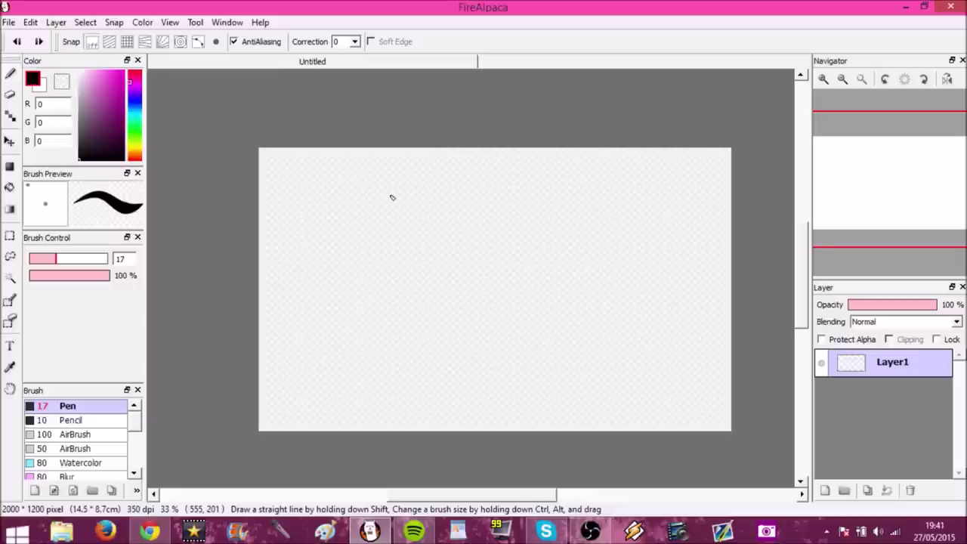
# Look through the brush list and compare the previews of the brushes, including NONAME, Blending Tool and Eraser.
pyautogui.click(134, 474)
pyautogui.click(134, 475)
pyautogui.click(134, 475)
pyautogui.click(134, 475)
pyautogui.click(133, 474)
pyautogui.click(133, 475)
pyautogui.click(133, 475)
pyautogui.click(134, 475)
pyautogui.click(134, 475)
pyautogui.click(96, 468)
pyautogui.click(96, 446)
pyautogui.click(98, 429)
pyautogui.click(97, 415)
pyautogui.scroll(1, 91, 427)
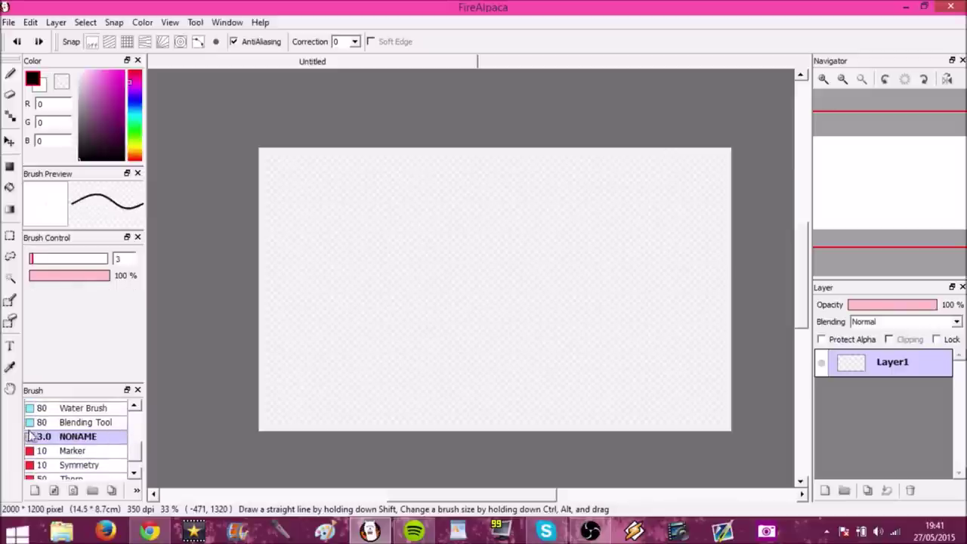
pyautogui.click(45, 437)
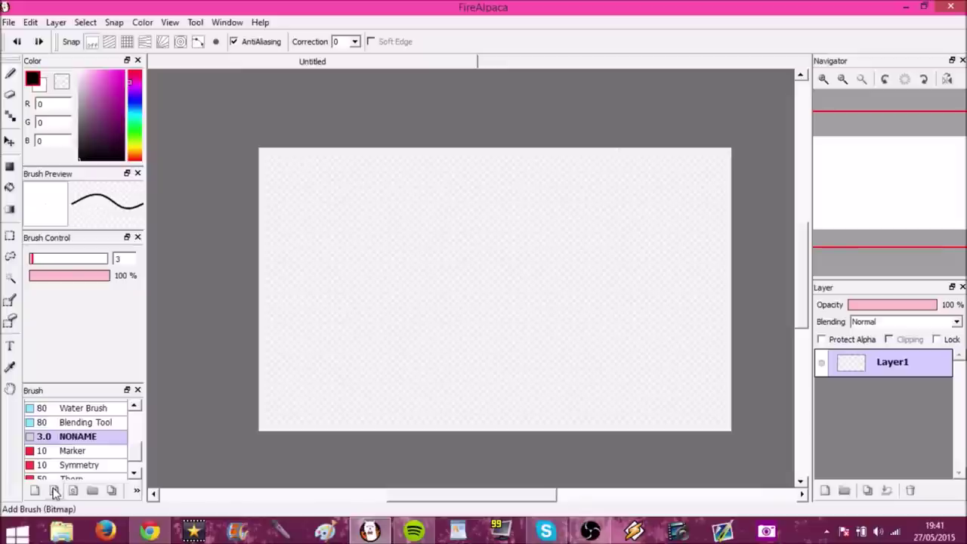
pyautogui.click(99, 423)
pyautogui.scroll(2, 99, 434)
pyautogui.scroll(1, 99, 434)
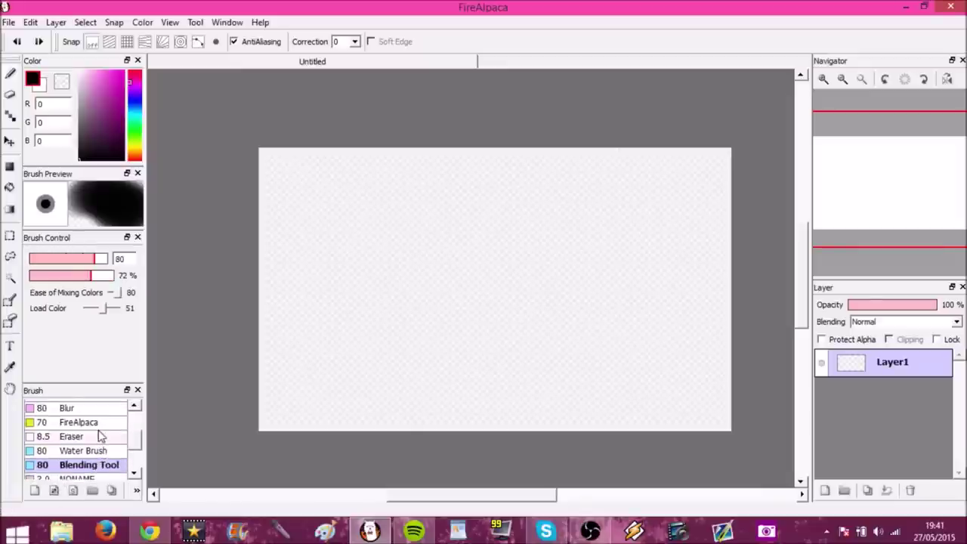
pyautogui.click(98, 436)
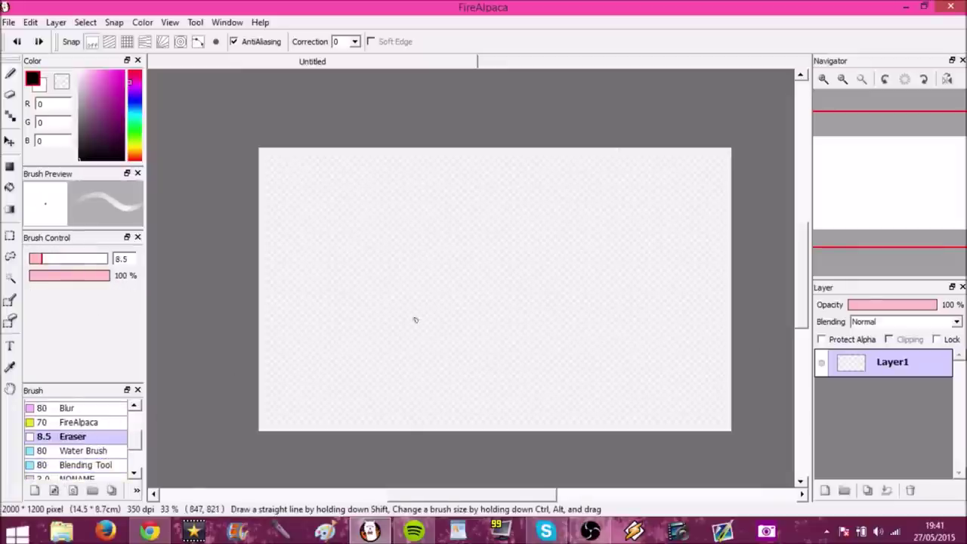
# Choose the Pen brush and set its size to about 17.
pyautogui.scroll(5, 84, 430)
pyautogui.click(85, 406)
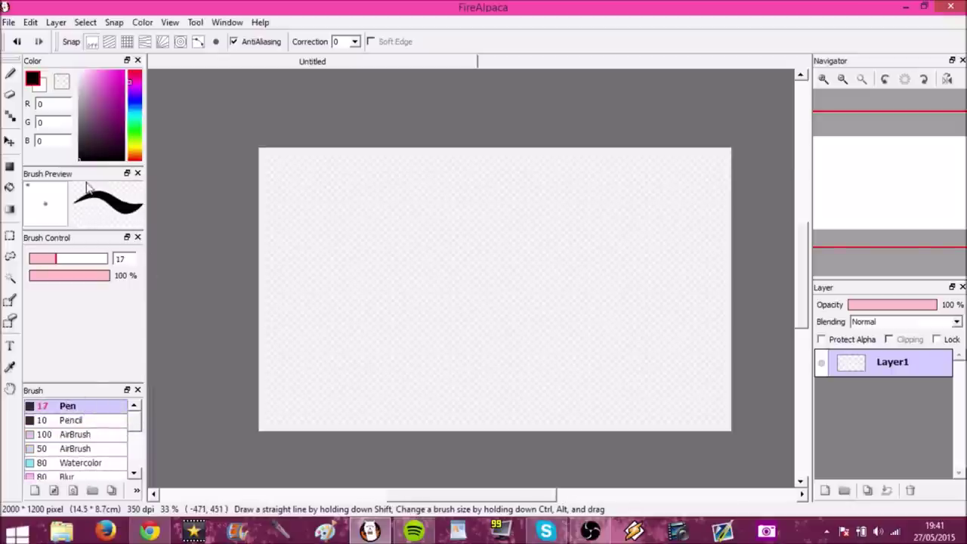
pyautogui.click(62, 260)
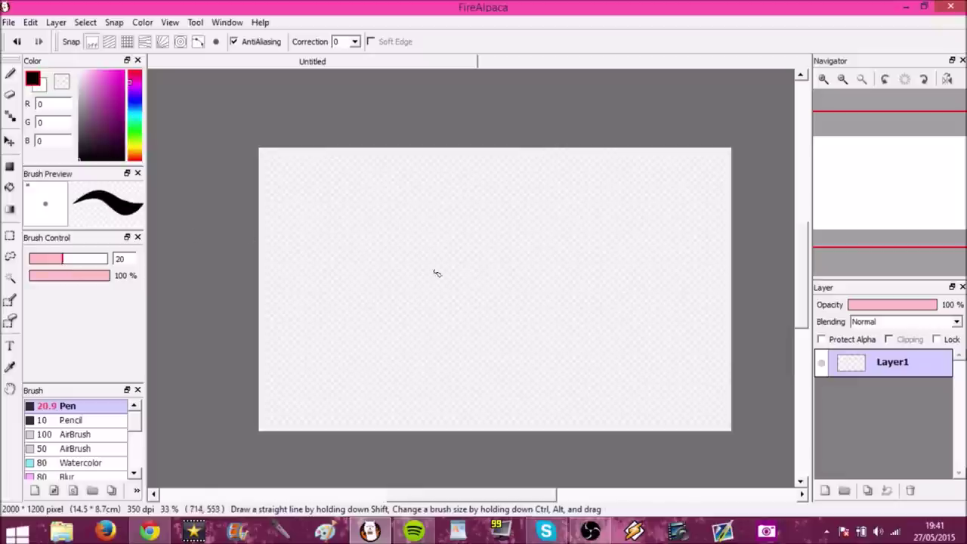
pyautogui.scroll(1, 466, 260)
pyautogui.scroll(-1, 466, 265)
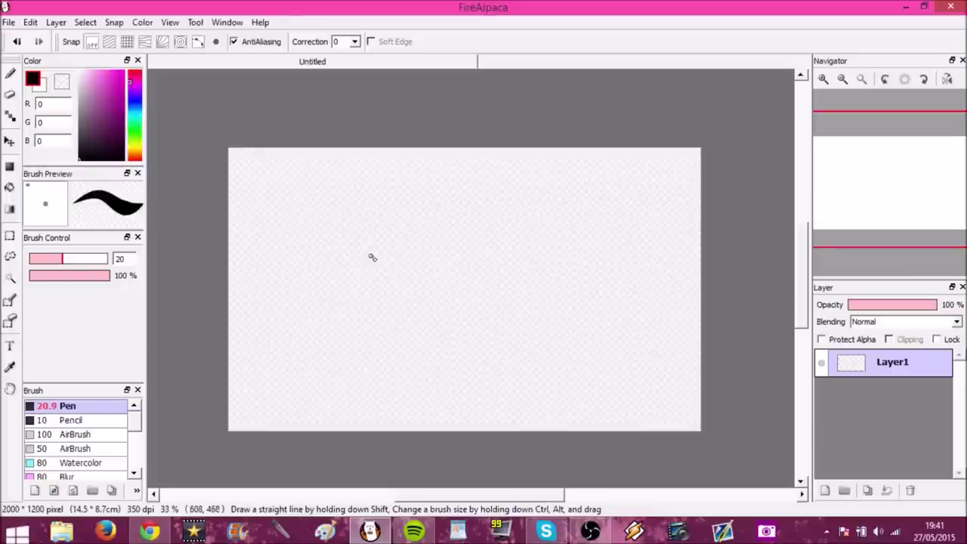
pyautogui.scroll(1, 371, 257)
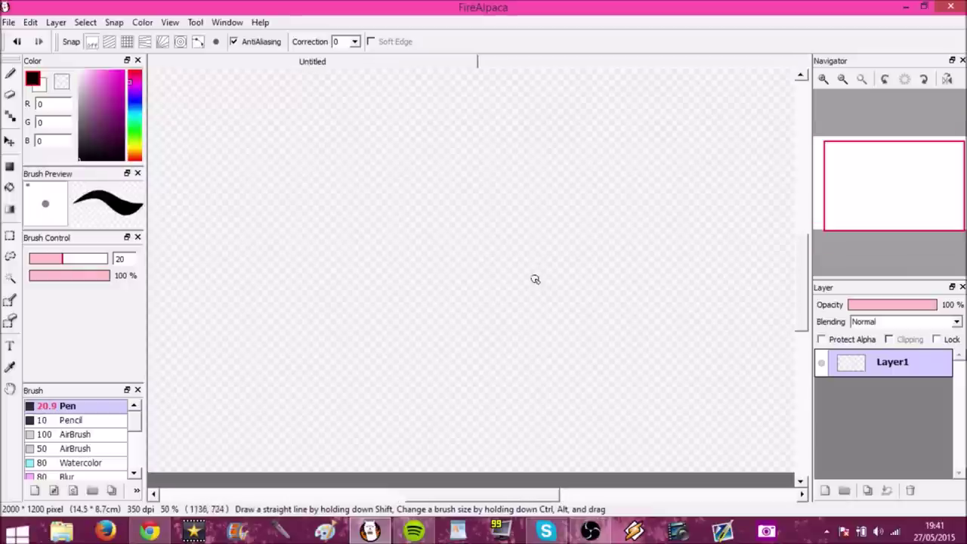
pyautogui.click(57, 259)
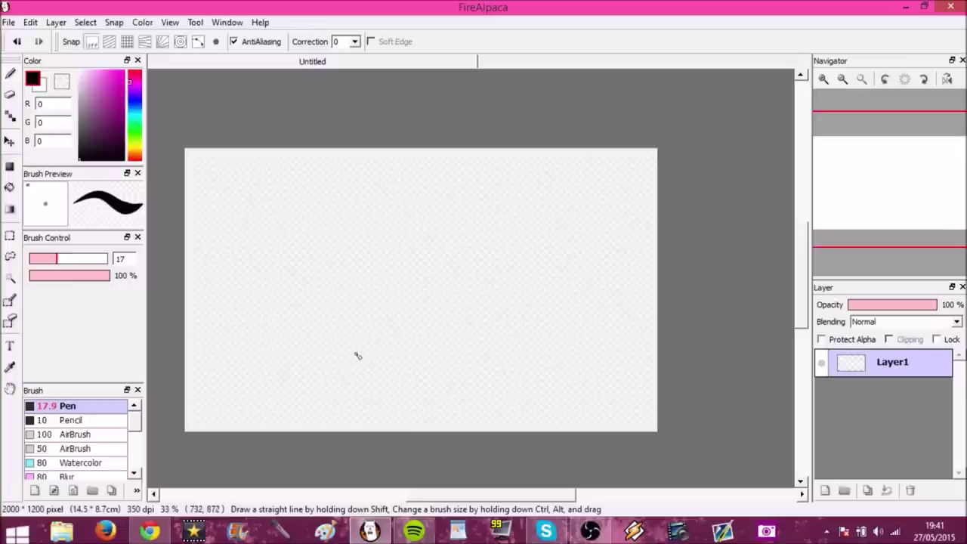
# Draw a closed black circle freehand near the middle of the canvas on Layer1.
pyautogui.scroll(-1, 430, 330)
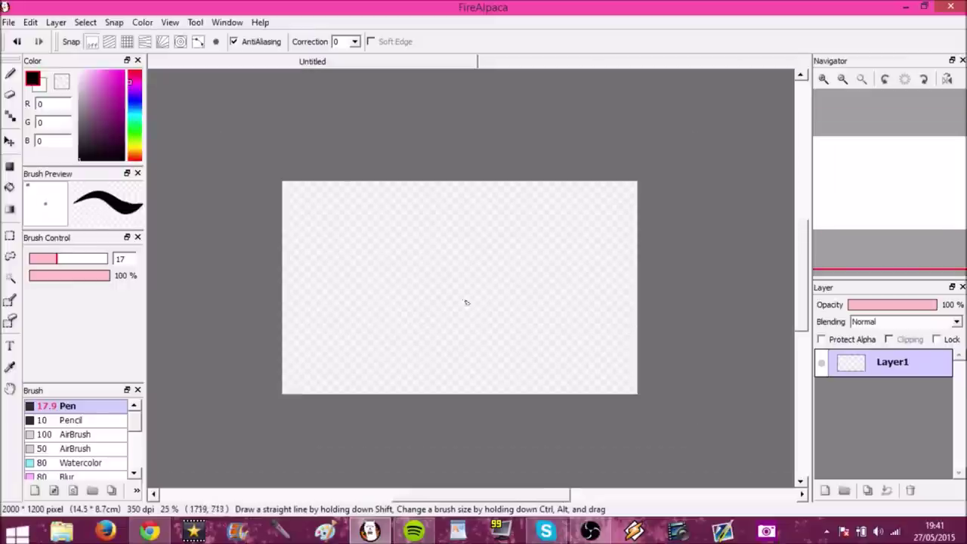
pyautogui.scroll(2, 466, 303)
pyautogui.moveTo(491, 270)
pyautogui.mouseDown()
pyautogui.moveTo(386, 280)
pyautogui.moveTo(374, 324)
pyautogui.moveTo(390, 363)
pyautogui.moveTo(455, 380)
pyautogui.moveTo(480, 366)
pyautogui.moveTo(501, 344)
pyautogui.moveTo(494, 278)
pyautogui.mouseUp()
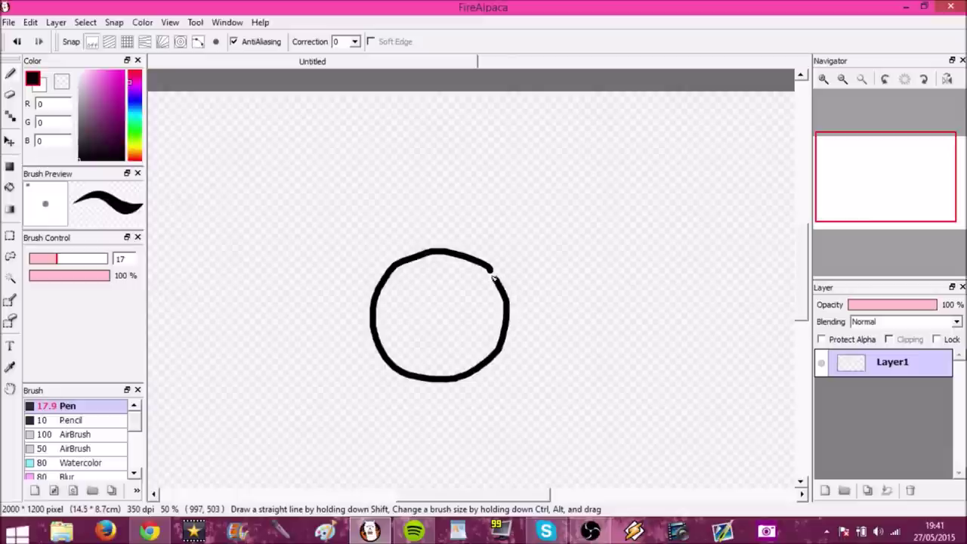
pyautogui.scroll(-1, 466, 296)
pyautogui.scroll(1, 467, 296)
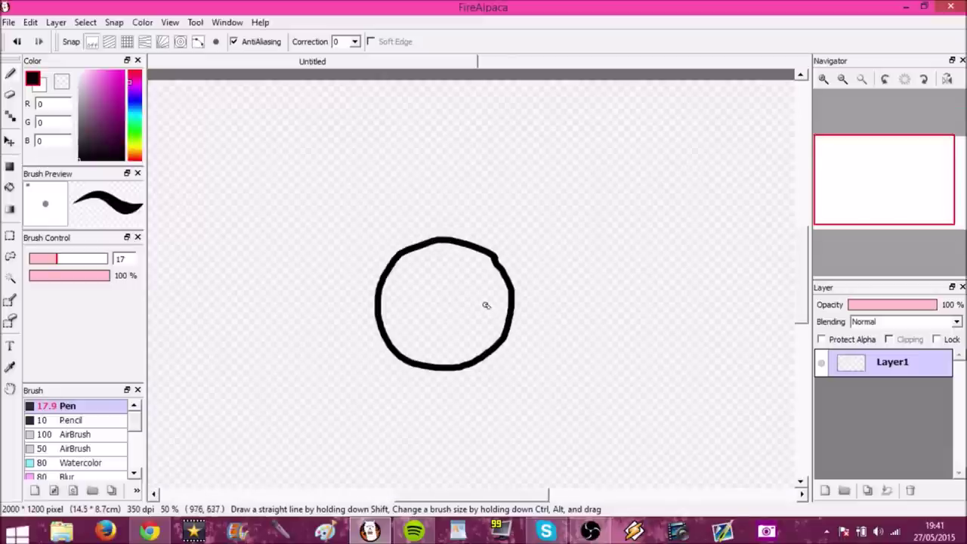
# Add a new layer below Layer1 and set the Pen to magenta (255, 0, 213) at size 408.
pyautogui.click(825, 490)
pyautogui.click(124, 71)
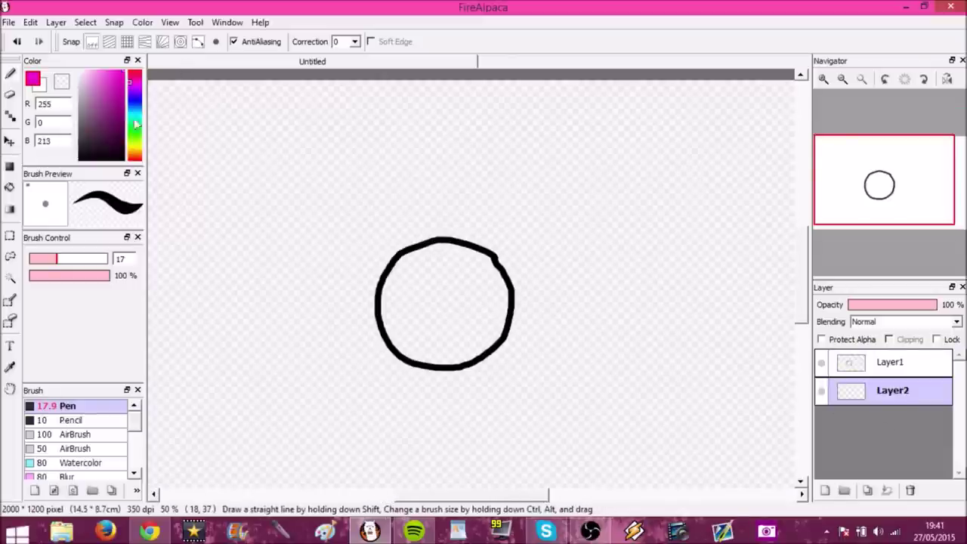
pyautogui.moveTo(59, 260); pyautogui.dragTo(154, 277)
# Paint magenta loosely over the circle on Layer2, extending well past its outline.
pyautogui.moveTo(470, 303)
pyautogui.mouseDown()
pyautogui.moveTo(493, 314)
pyautogui.moveTo(467, 354)
pyautogui.moveTo(458, 252)
pyautogui.mouseUp()
pyautogui.scroll(-1, 462, 246)
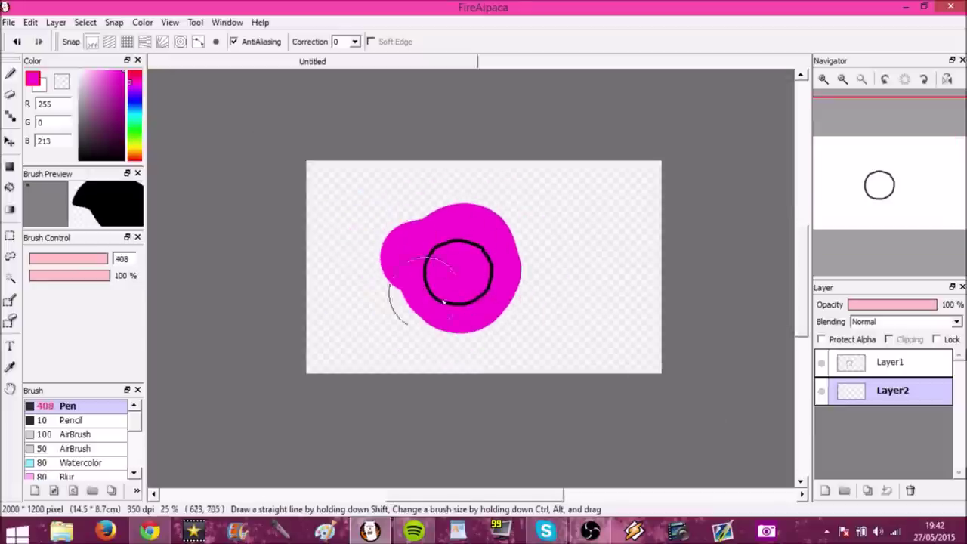
pyautogui.scroll(2, 471, 282)
pyautogui.scroll(-1, 453, 249)
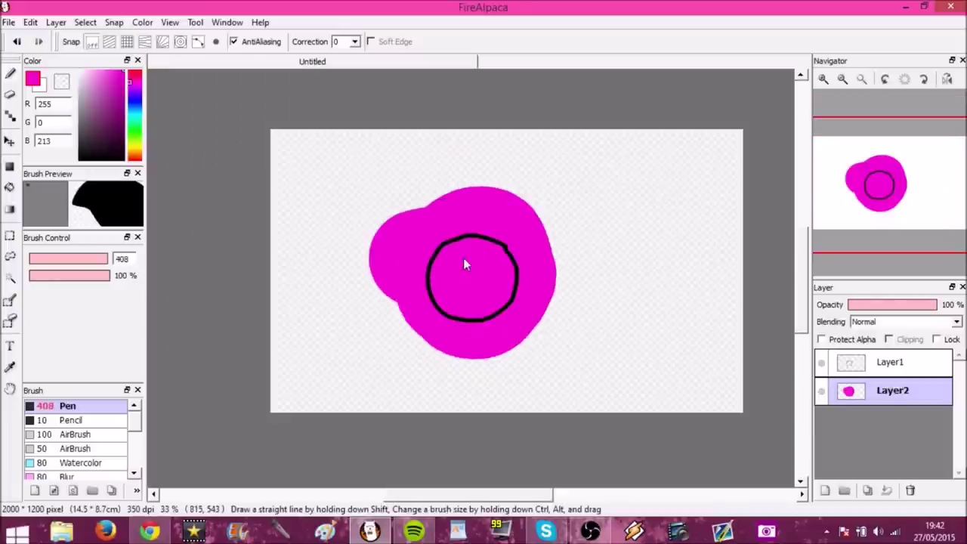
# Hide Layer2 so that only the black circle outline is displayed.
pyautogui.click(822, 392)
pyautogui.click(821, 392)
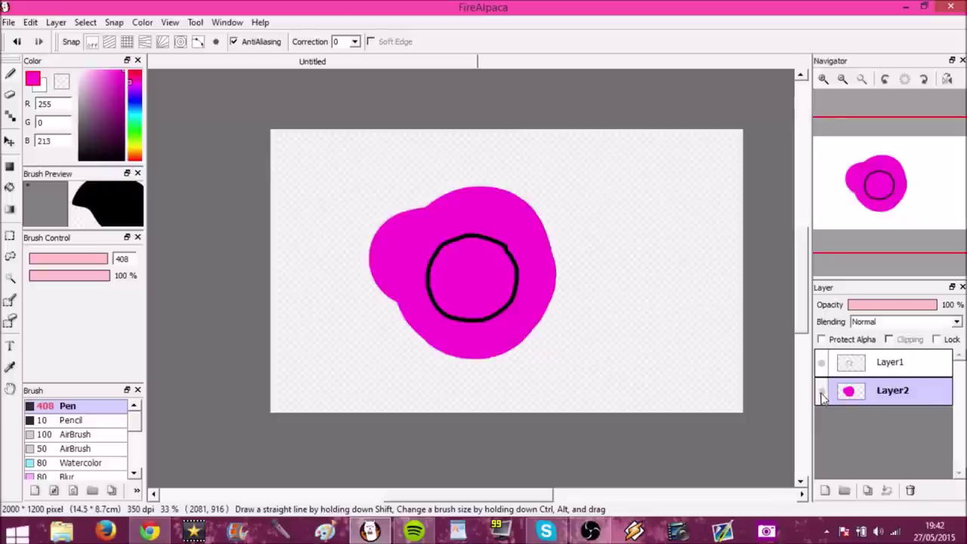
pyautogui.click(824, 394)
pyautogui.click(824, 393)
pyautogui.click(823, 393)
pyautogui.click(823, 393)
pyautogui.click(823, 393)
pyautogui.click(823, 393)
pyautogui.click(823, 393)
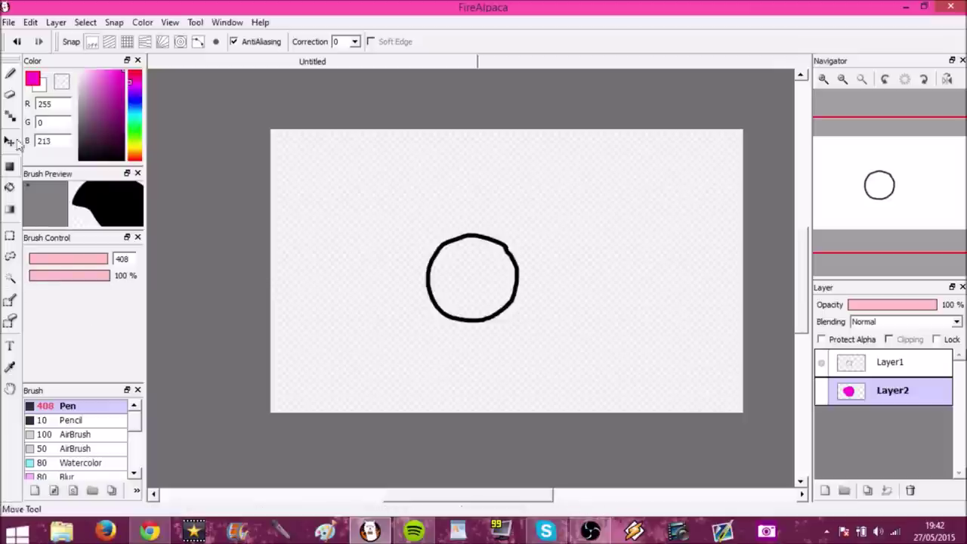
# Select the empty area outside the circle with the MagicWand Tool, using the canvas as reference.
pyautogui.click(13, 281)
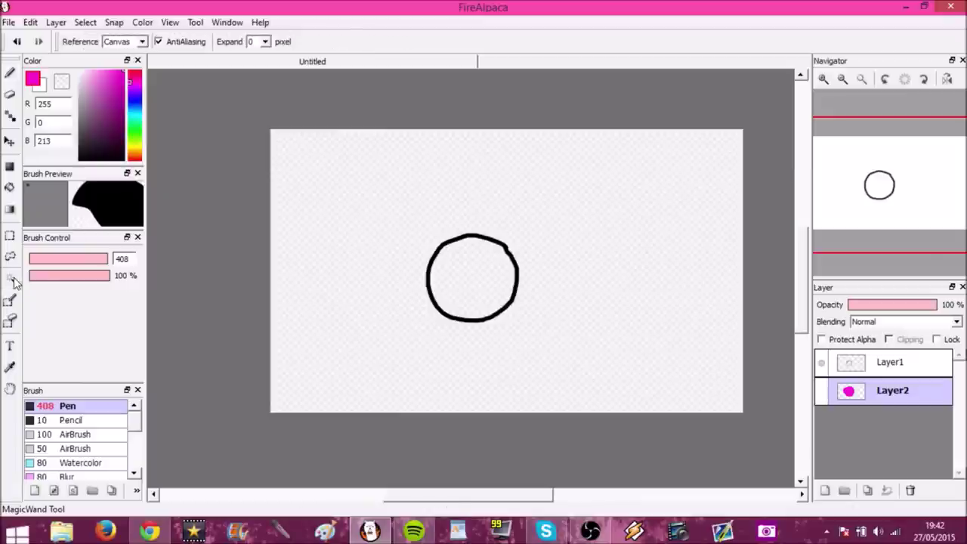
pyautogui.click(340, 274)
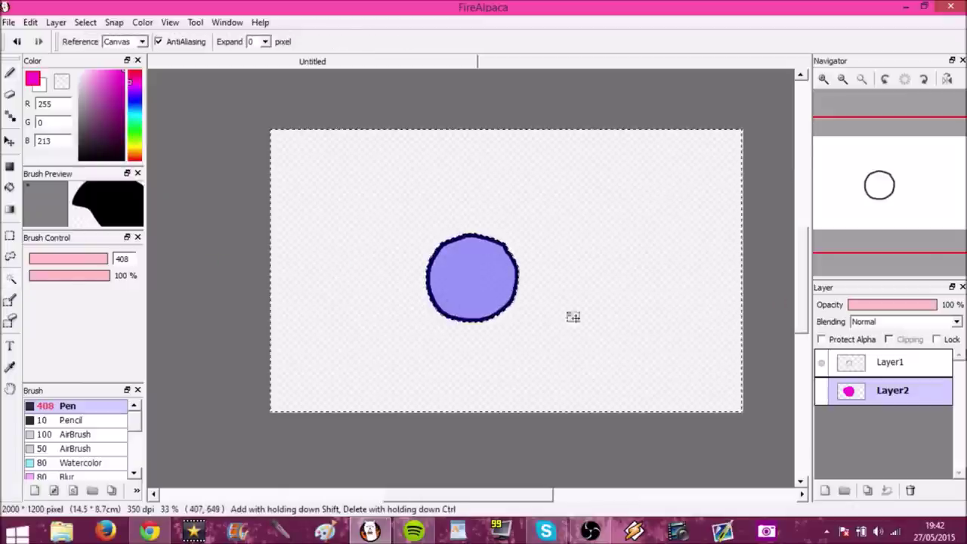
pyautogui.click(478, 252)
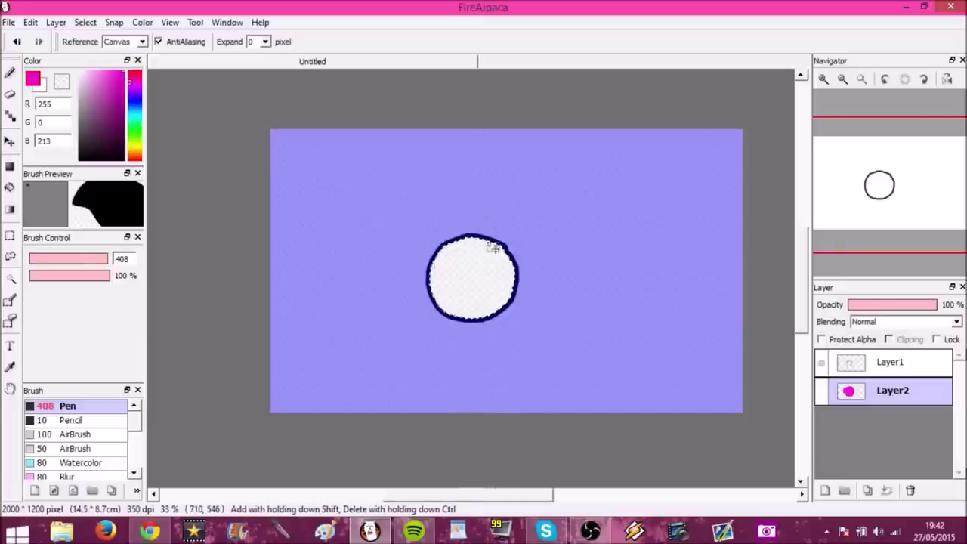
pyautogui.click(393, 257)
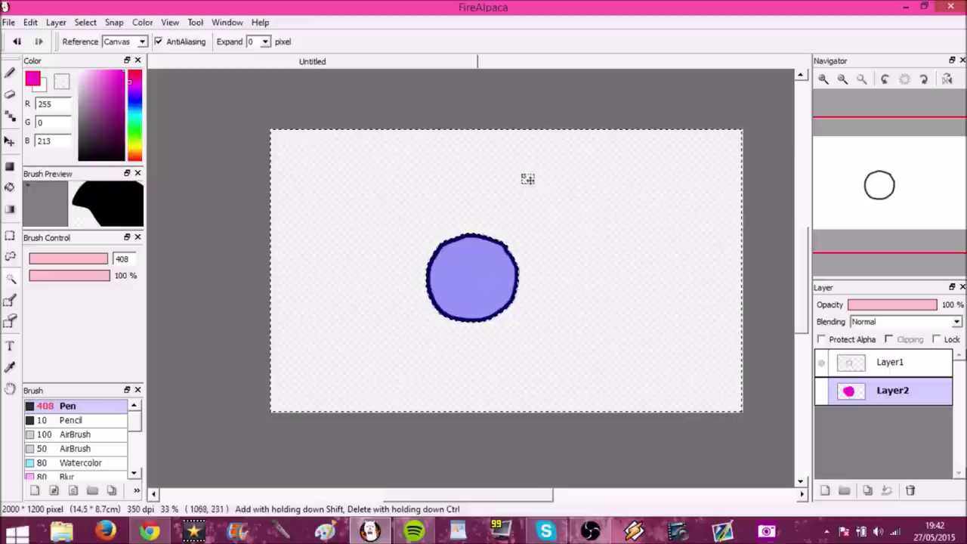
# Make Layer2 visible again and cut the magenta paint outside the circle.
pyautogui.click(823, 392)
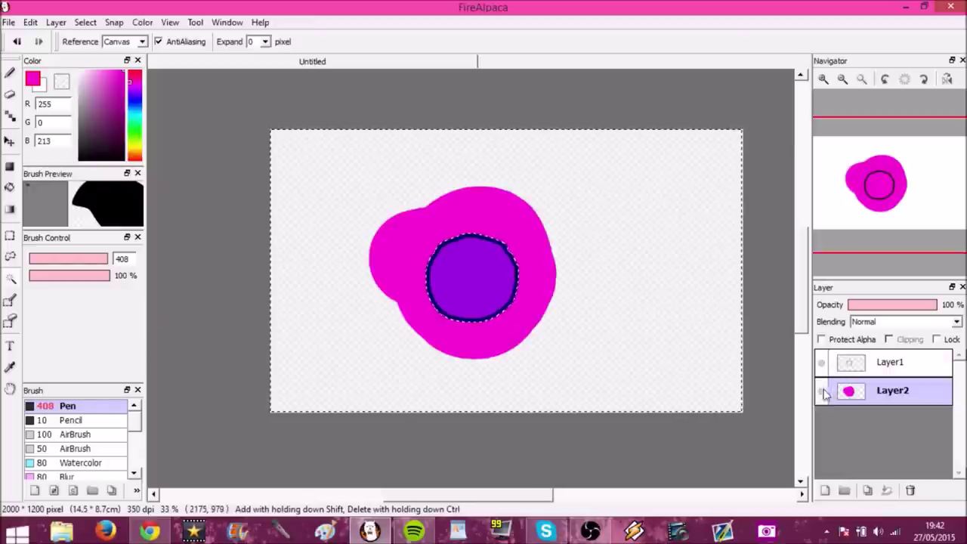
pyautogui.scroll(1, 520, 242)
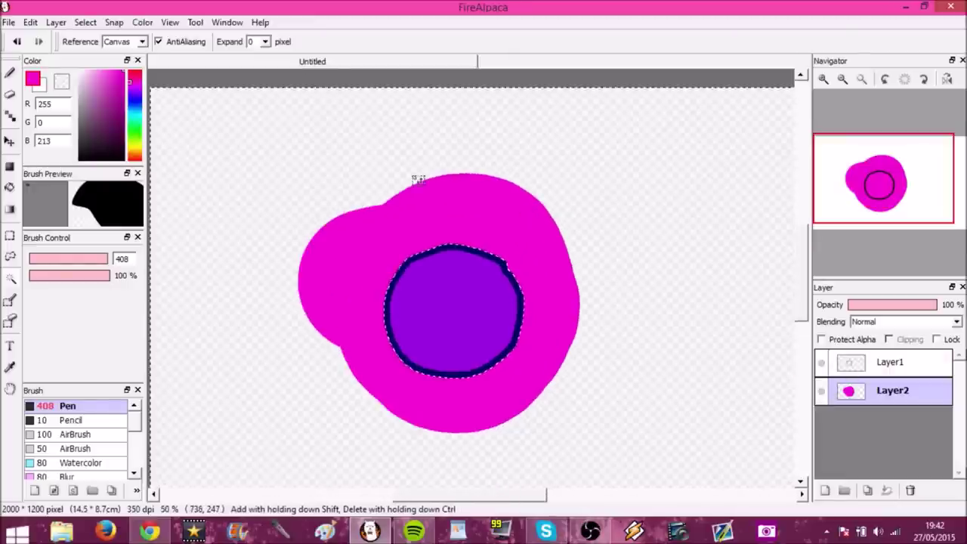
pyautogui.scroll(-1, 519, 194)
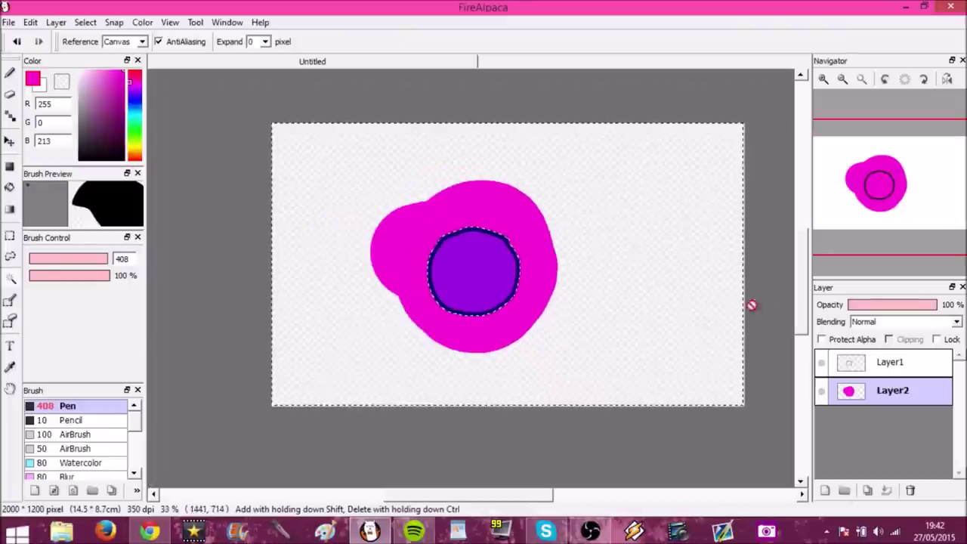
pyautogui.click(29, 24)
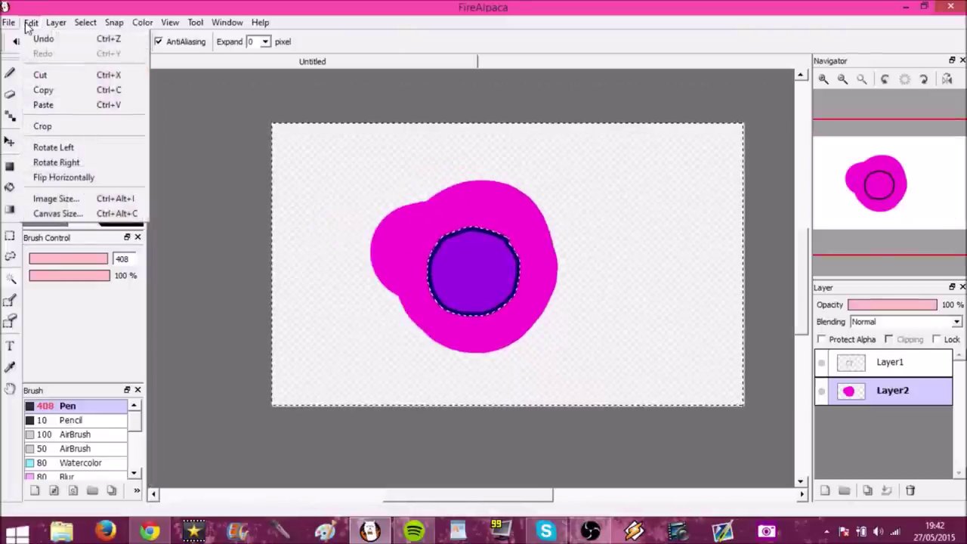
pyautogui.click(54, 75)
# Clear the selection around the magenta circle.
pyautogui.click(10, 236)
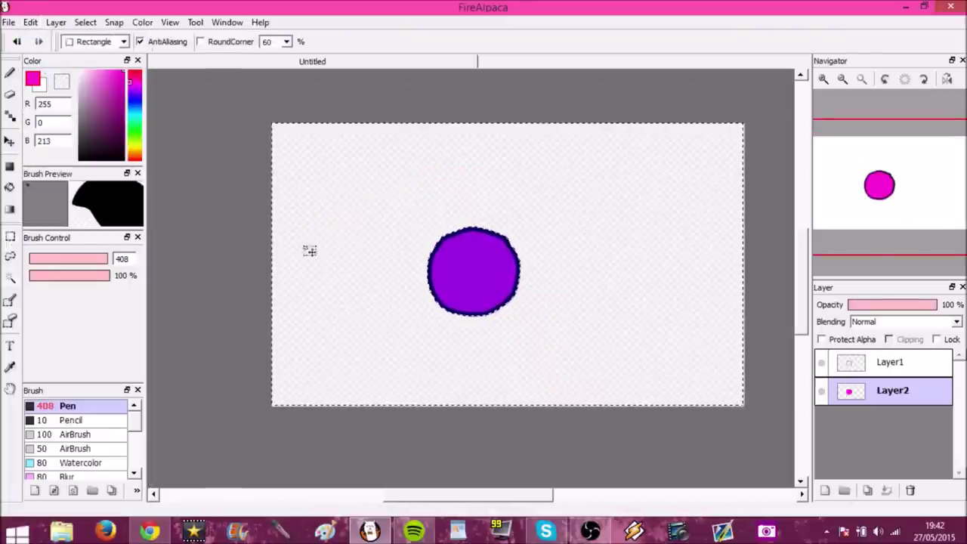
pyautogui.click(384, 233)
pyautogui.scroll(-1, 384, 233)
pyautogui.click(10, 277)
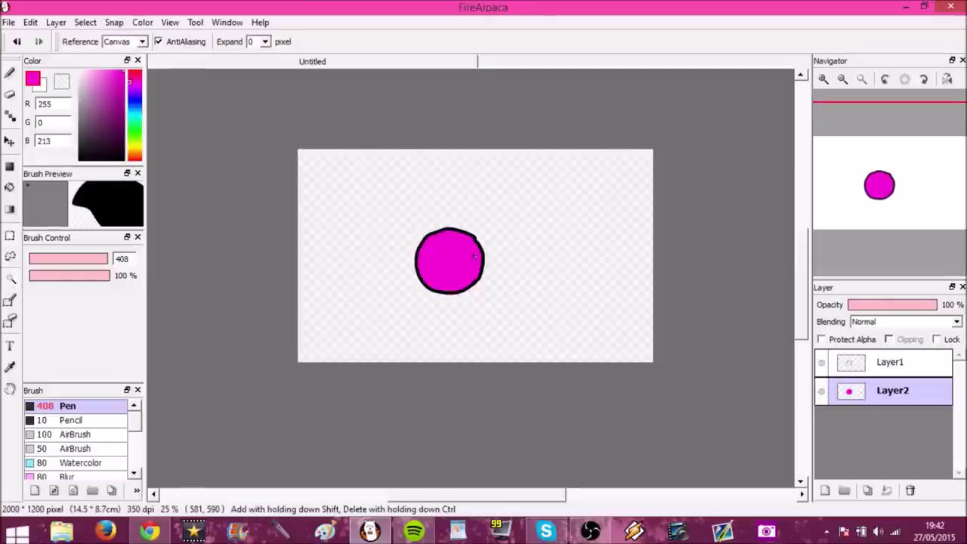
pyautogui.click(488, 260)
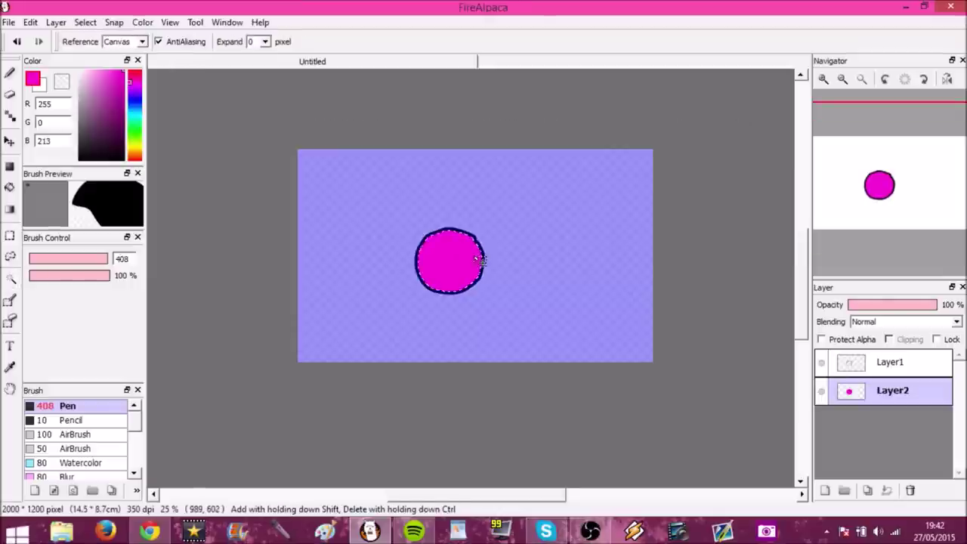
pyautogui.click(9, 238)
pyautogui.click(308, 208)
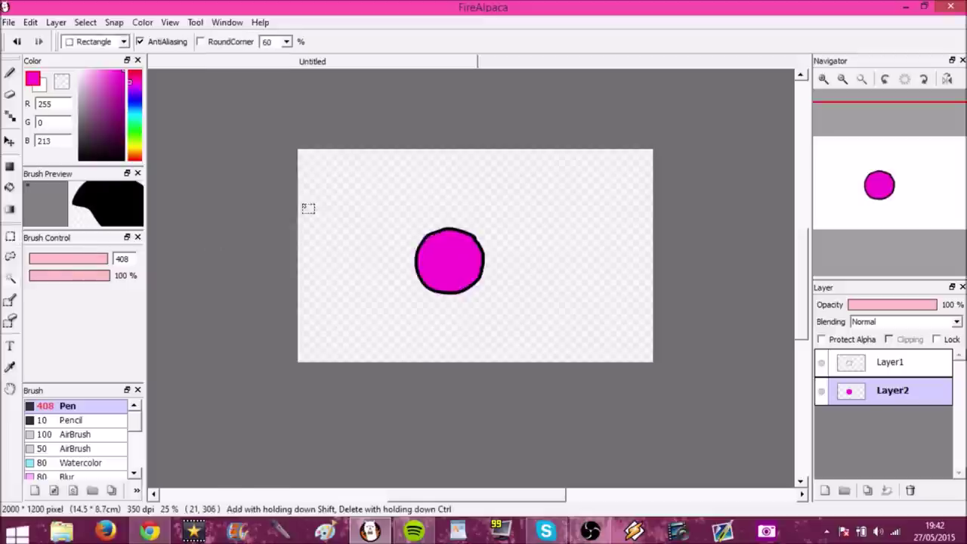
# Draw two eyes and a smile inside the circle on Layer1 with the black Pen at size 8.4.
pyautogui.scroll(3, 464, 221)
pyautogui.scroll(-2, 533, 233)
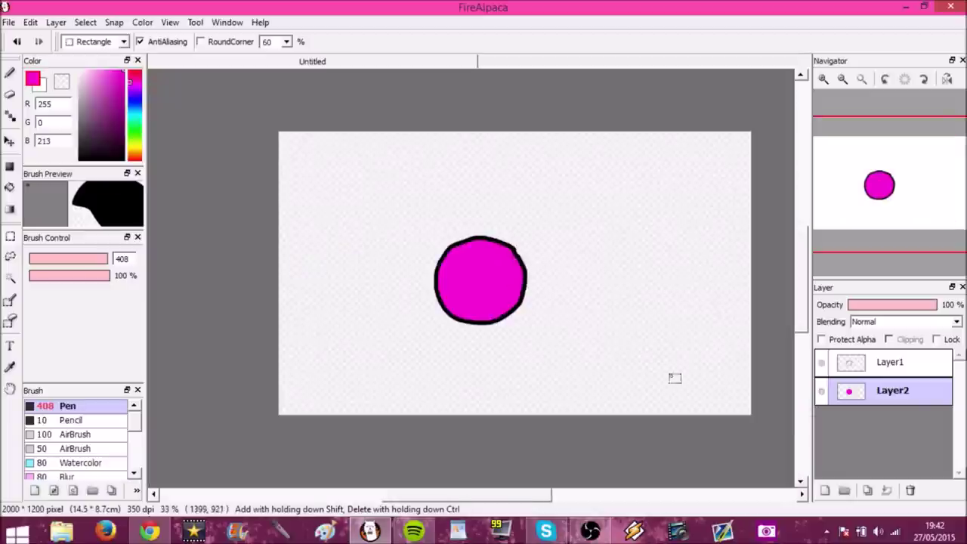
pyautogui.click(882, 362)
pyautogui.scroll(2, 461, 293)
pyautogui.click(10, 74)
pyautogui.click(93, 159)
pyautogui.moveTo(45, 259); pyautogui.dragTo(41, 261)
pyautogui.moveTo(525, 252); pyautogui.dragTo(523, 263)
pyautogui.moveTo(469, 283); pyautogui.dragTo(529, 281)
# Erase the magenta fringe outside the circle's outline on Layer2 with the Eraser at size 15.
pyautogui.click(899, 393)
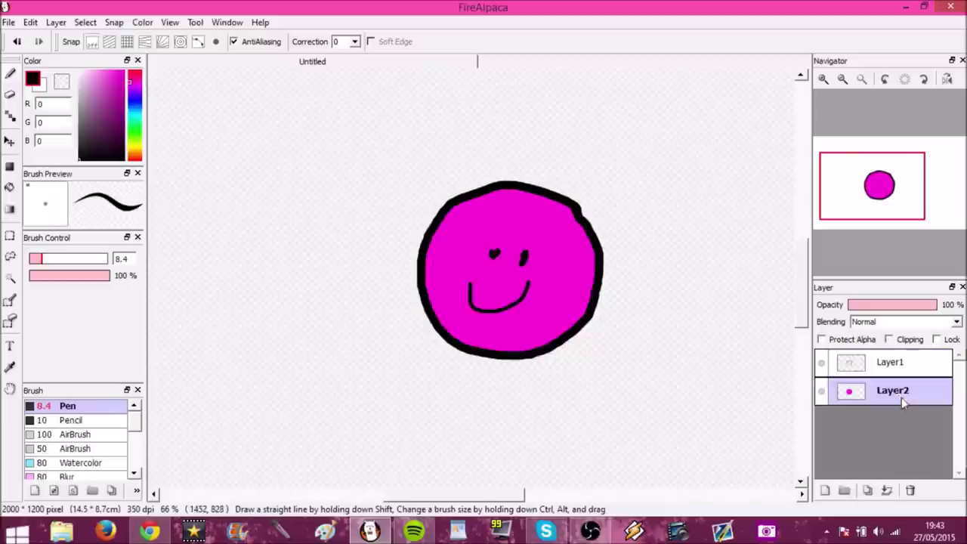
pyautogui.scroll(3, 561, 179)
pyautogui.scroll(6, 561, 179)
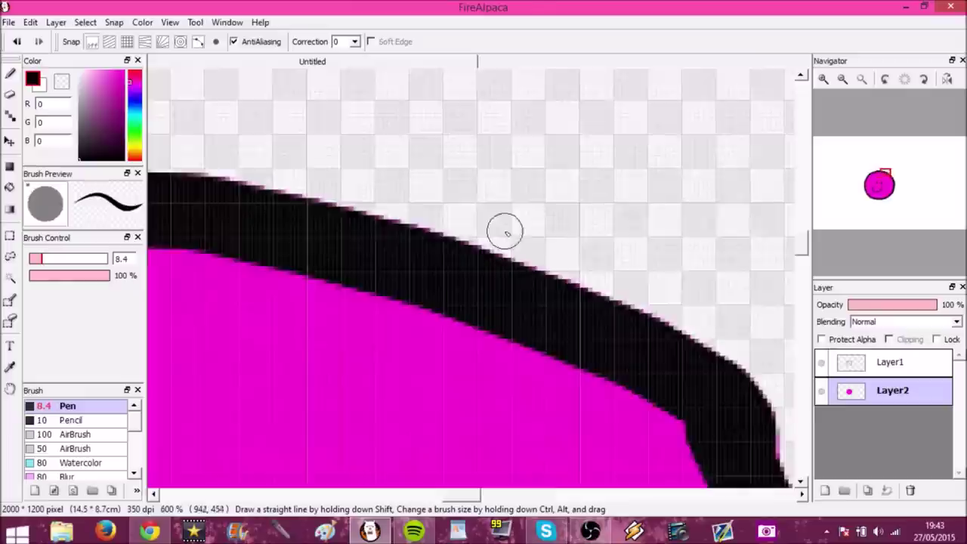
pyautogui.moveTo(90, 259); pyautogui.dragTo(53, 259)
pyautogui.scroll(-2, 468, 281)
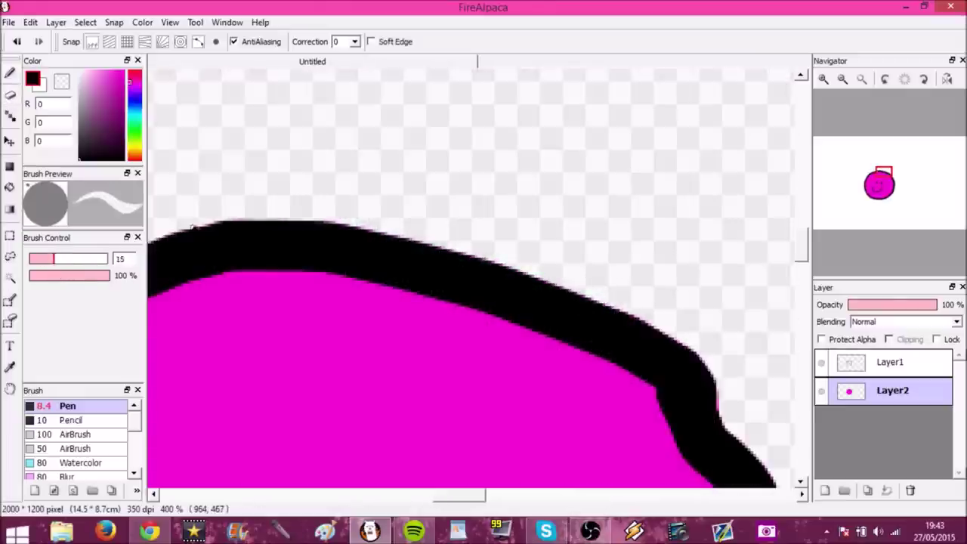
pyautogui.scroll(-3, 483, 234)
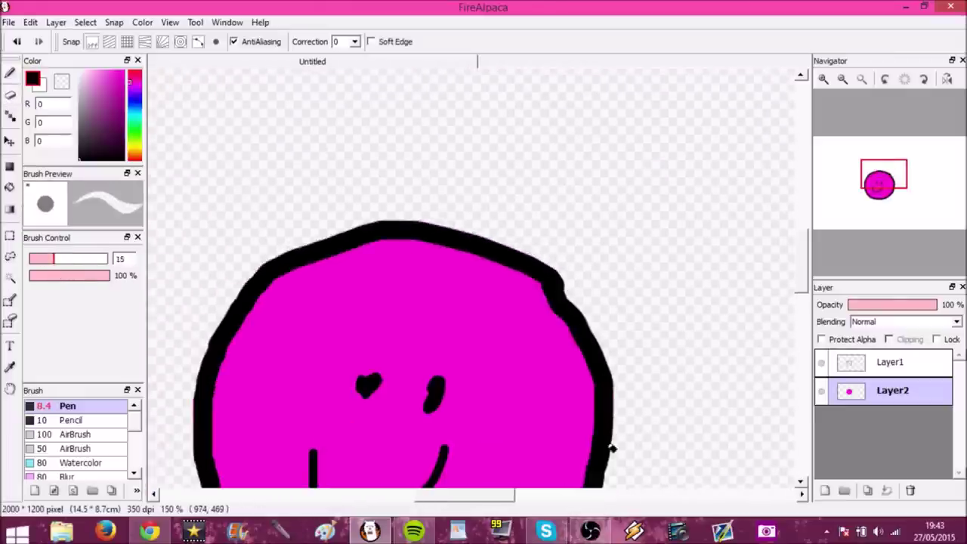
pyautogui.scroll(-1, 625, 302)
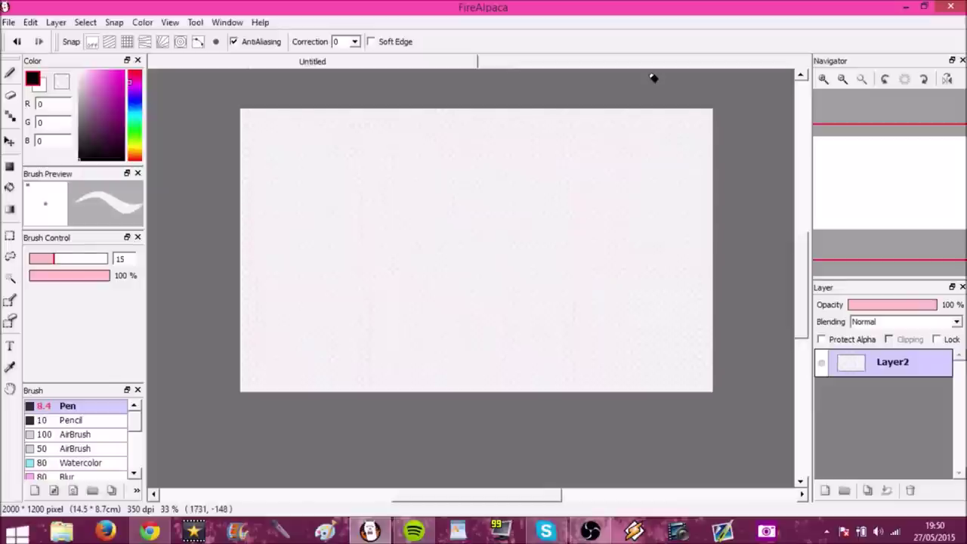
# Try several Pen strokes across the blank Layer2 canvas at size 8.4 and undo them.
pyautogui.click(9, 73)
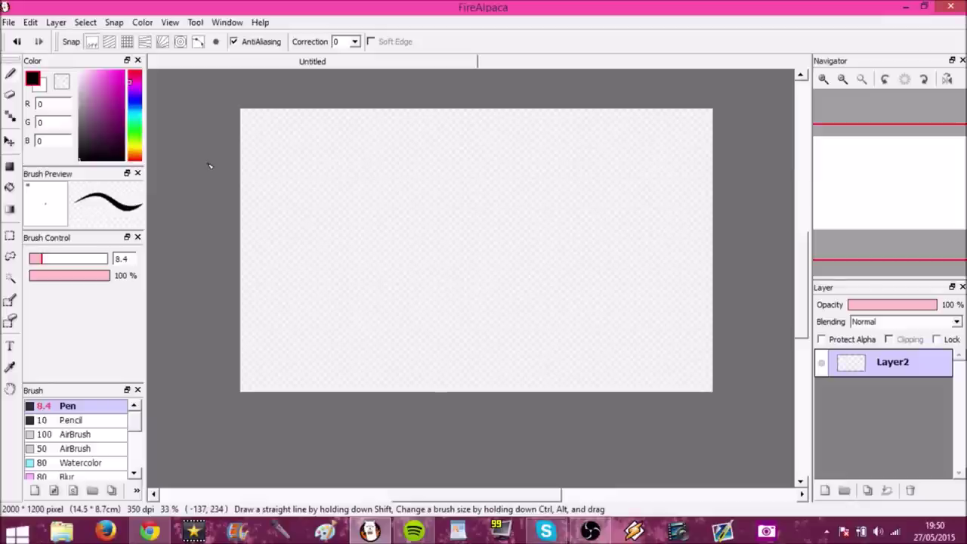
pyautogui.moveTo(210, 168)
pyautogui.mouseDown()
pyautogui.moveTo(580, 235)
pyautogui.moveTo(725, 273)
pyautogui.mouseUp()
pyautogui.moveTo(171, 265)
pyautogui.mouseDown()
pyautogui.moveTo(726, 310)
pyautogui.moveTo(171, 265)
pyautogui.moveTo(721, 255)
pyautogui.mouseUp()
pyautogui.moveTo(220, 253); pyautogui.dragTo(721, 228)
pyautogui.moveTo(147, 242)
pyautogui.mouseDown()
pyautogui.moveTo(668, 227)
pyautogui.moveTo(179, 284)
pyautogui.mouseUp()
pyautogui.hotkey('ctrl', 'z')
pyautogui.hotkey('ctrl', 'z')
pyautogui.hotkey('ctrl', 'z')
pyautogui.hotkey('ctrl', 'z')
pyautogui.hotkey('ctrl', 'z')
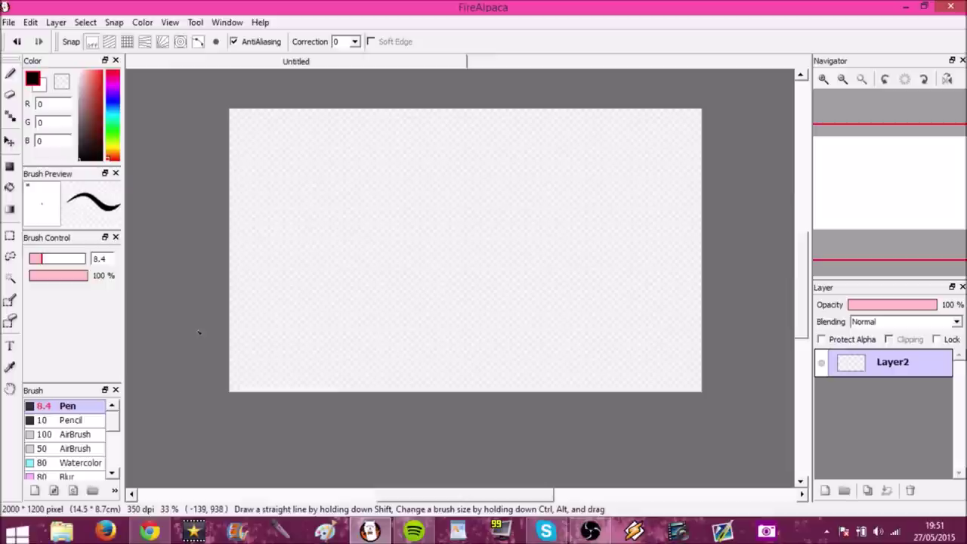
# Draw a straight diagonal Pen line across the canvas and continue it with a chain of connected straight segments.
pyautogui.moveTo(199, 332); pyautogui.dragTo(668, 232)
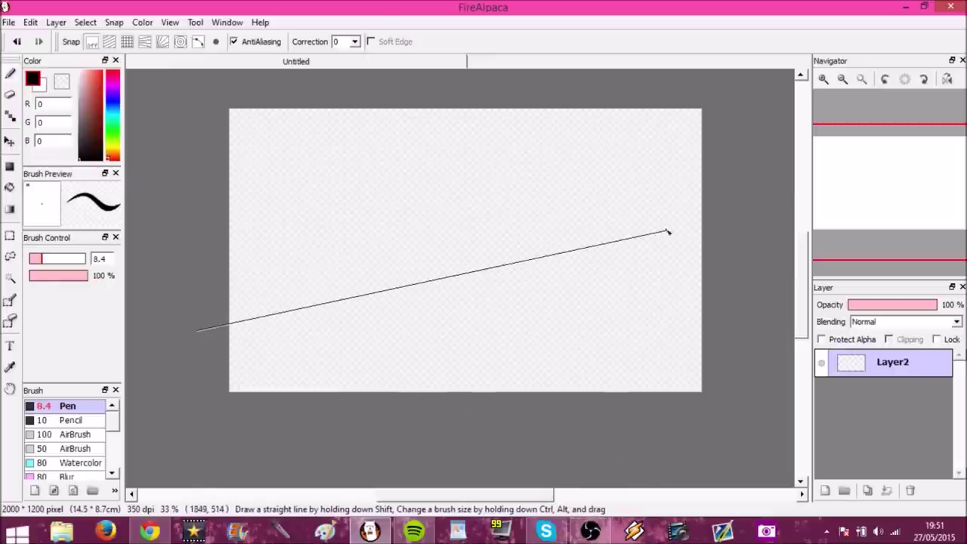
pyautogui.moveTo(668, 231); pyautogui.dragTo(679, 162)
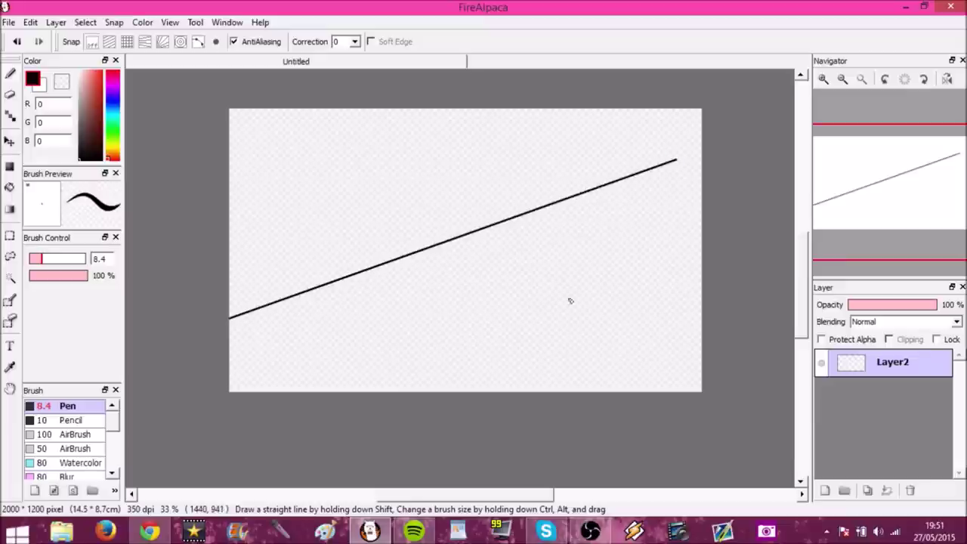
pyautogui.scroll(3, 495, 186)
pyautogui.scroll(-4, 520, 218)
pyautogui.keyDown('shift'); pyautogui.click(509, 202); pyautogui.keyUp('shift')
pyautogui.keyDown('shift'); pyautogui.click(464, 259); pyautogui.keyUp('shift')
pyautogui.keyDown('shift'); pyautogui.click(541, 329); pyautogui.keyUp('shift')
pyautogui.keyDown('shift'); pyautogui.click(638, 257); pyautogui.keyUp('shift')
pyautogui.keyDown('shift'); pyautogui.click(390, 185); pyautogui.keyUp('shift')
pyautogui.keyDown('shift'); pyautogui.click(340, 309); pyautogui.keyUp('shift')
pyautogui.keyDown('shift'); pyautogui.click(541, 334); pyautogui.keyUp('shift')
pyautogui.keyDown('shift'); pyautogui.click(408, 271); pyautogui.keyUp('shift')
pyautogui.keyDown('shift'); pyautogui.click(542, 278); pyautogui.keyUp('shift')
pyautogui.keyDown('shift'); pyautogui.click(537, 354); pyautogui.keyUp('shift')
pyautogui.keyDown('shift'); pyautogui.click(658, 304); pyautogui.keyUp('shift')
pyautogui.keyDown('shift'); pyautogui.click(641, 204); pyautogui.keyUp('shift')
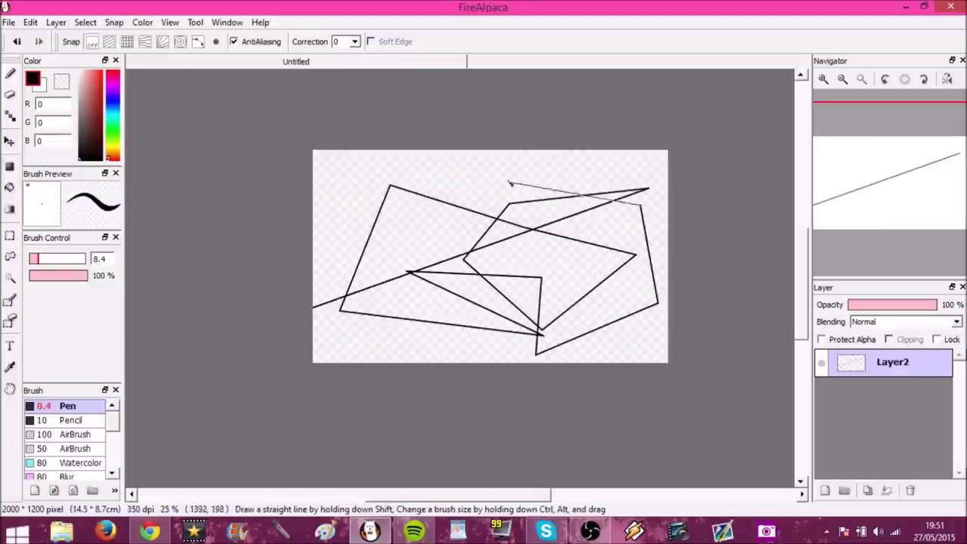
pyautogui.keyDown('shift'); pyautogui.click(466, 185); pyautogui.keyUp('shift')
pyautogui.keyDown('shift'); pyautogui.click(361, 273); pyautogui.keyUp('shift')
pyautogui.keyDown('shift'); pyautogui.click(532, 215); pyautogui.keyUp('shift')
pyautogui.keyDown('shift'); pyautogui.click(458, 309); pyautogui.keyUp('shift')
pyautogui.keyDown('shift'); pyautogui.click(336, 270); pyautogui.keyUp('shift')
pyautogui.keyDown('shift'); pyautogui.click(631, 278); pyautogui.keyUp('shift')
pyautogui.keyDown('shift'); pyautogui.click(671, 275); pyautogui.keyUp('shift')
pyautogui.keyDown('shift'); pyautogui.click(508, 202); pyautogui.keyUp('shift')
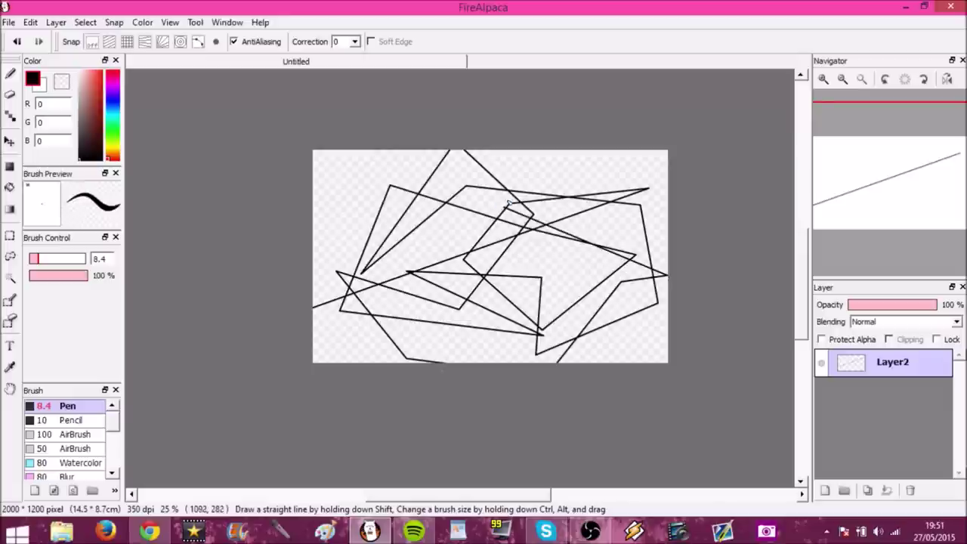
# Undo all the connected straight segments until the canvas is empty.
pyautogui.hotkey('ctrl', 'z')
pyautogui.hotkey('ctrl', 'z')
pyautogui.hotkey('ctrl', 'z')
pyautogui.hotkey('ctrl', 'z')
pyautogui.hotkey('ctrl', 'z')
pyautogui.hotkey('ctrl', 'z')
pyautogui.hotkey('ctrl', 'z')
pyautogui.hotkey('ctrl', 'z')
pyautogui.hotkey('ctrl', 'z')
pyautogui.hotkey('ctrl', 'z')
pyautogui.hotkey('ctrl', 'z')
pyautogui.hotkey('ctrl', 'z')
pyautogui.hotkey('ctrl', 'z')
pyautogui.hotkey('ctrl', 'z')
pyautogui.hotkey('ctrl', 'z')
pyautogui.hotkey('ctrl', 'z')
pyautogui.hotkey('ctrl', 'z')
pyautogui.hotkey('ctrl', 'z')
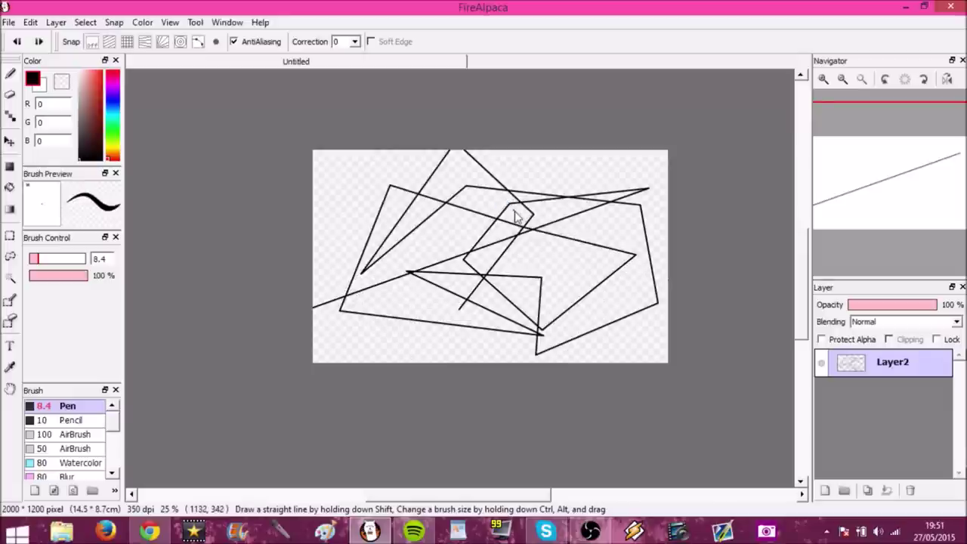
pyautogui.hotkey('ctrl', 'z')
pyautogui.hotkey('ctrl', 'z')
pyautogui.hotkey('ctrl', 'z')
pyautogui.hotkey('ctrl', 'z')
pyautogui.hotkey('ctrl', 'z')
pyautogui.hotkey('ctrl', 'z')
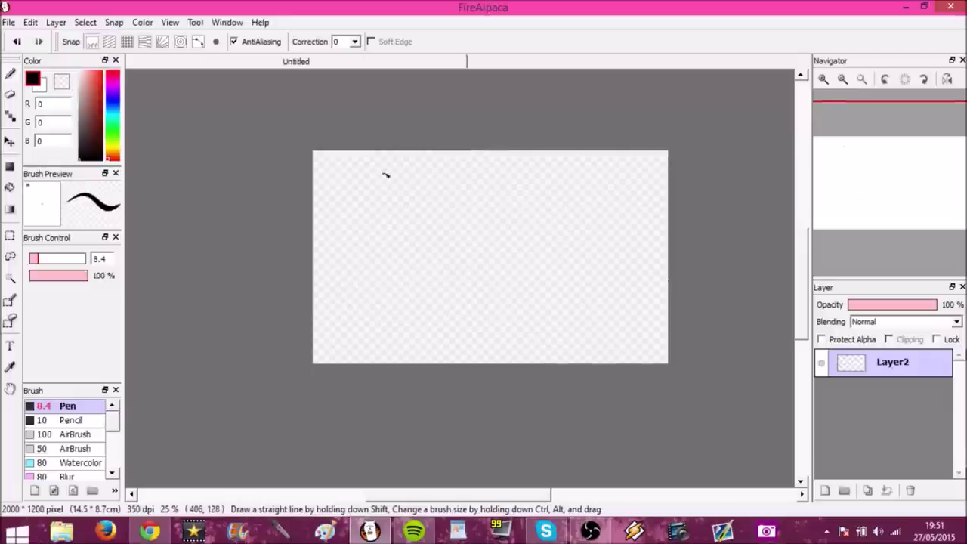
# Draw a few crossing straight Pen lines on Layer2, some connected at their ends and some separate.
pyautogui.moveTo(408, 186); pyautogui.dragTo(555, 303)
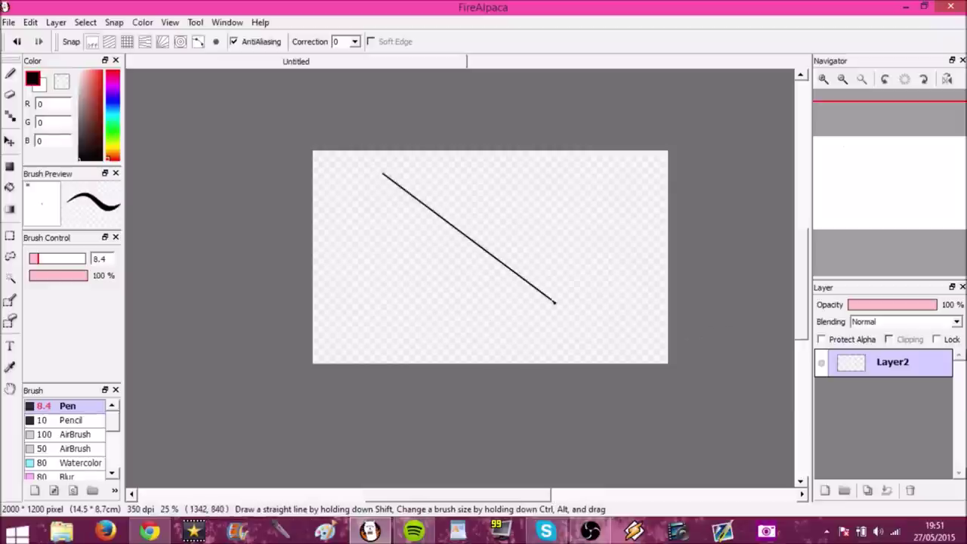
pyautogui.keyDown('shift'); pyautogui.click(578, 232); pyautogui.keyUp('shift')
pyautogui.keyDown('shift'); pyautogui.click(351, 287); pyautogui.keyUp('shift')
pyautogui.keyDown('shift'); pyautogui.click(532, 306); pyautogui.keyUp('shift')
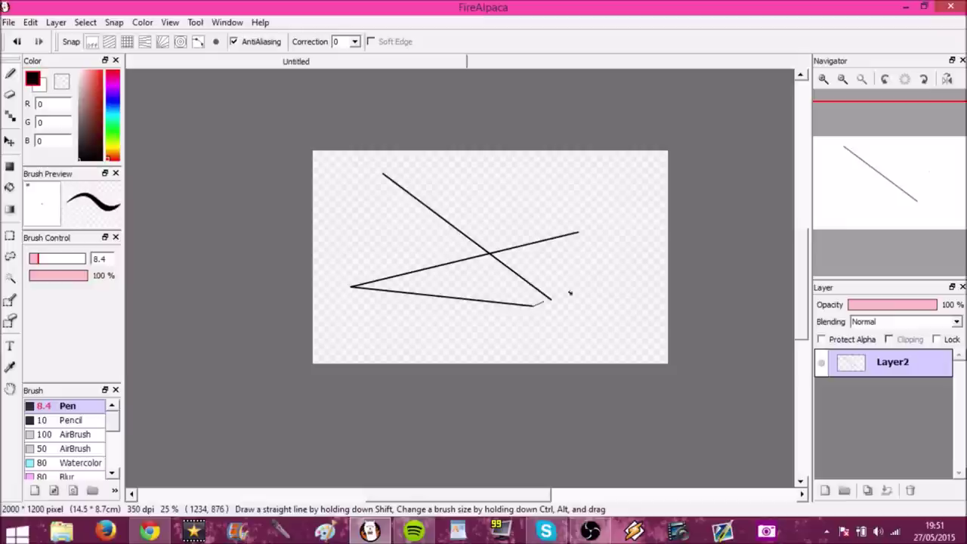
pyautogui.click(602, 277)
pyautogui.keyDown('shift'); pyautogui.click(510, 201); pyautogui.keyUp('shift')
pyautogui.moveTo(644, 221); pyautogui.dragTo(550, 244)
pyautogui.hotkey('ctrl', 'z')
pyautogui.keyDown('shift'); pyautogui.click(616, 239); pyautogui.keyUp('shift')
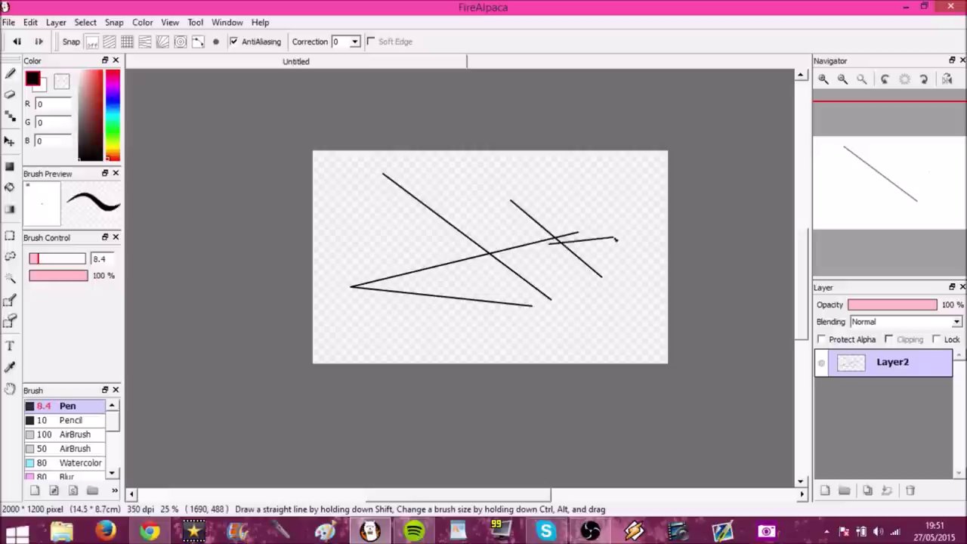
pyautogui.keyDown('shift'); pyautogui.click(619, 200); pyautogui.keyUp('shift')
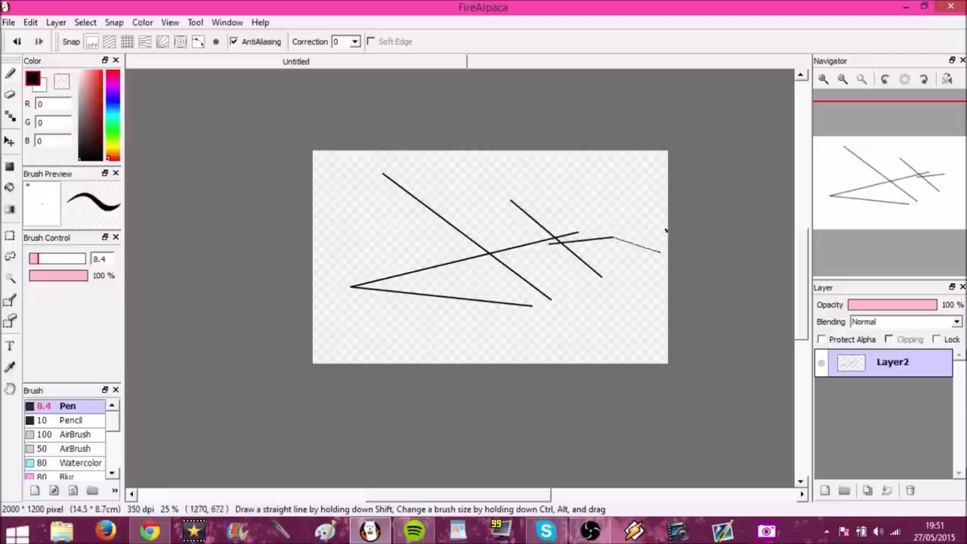
# Undo the crossing straight lines to empty the canvas.
pyautogui.hotkey('ctrl', 'z')
pyautogui.hotkey('ctrl', 'z')
pyautogui.hotkey('ctrl', 'z')
pyautogui.hotkey('ctrl', 'z')
pyautogui.hotkey('ctrl', 'z')
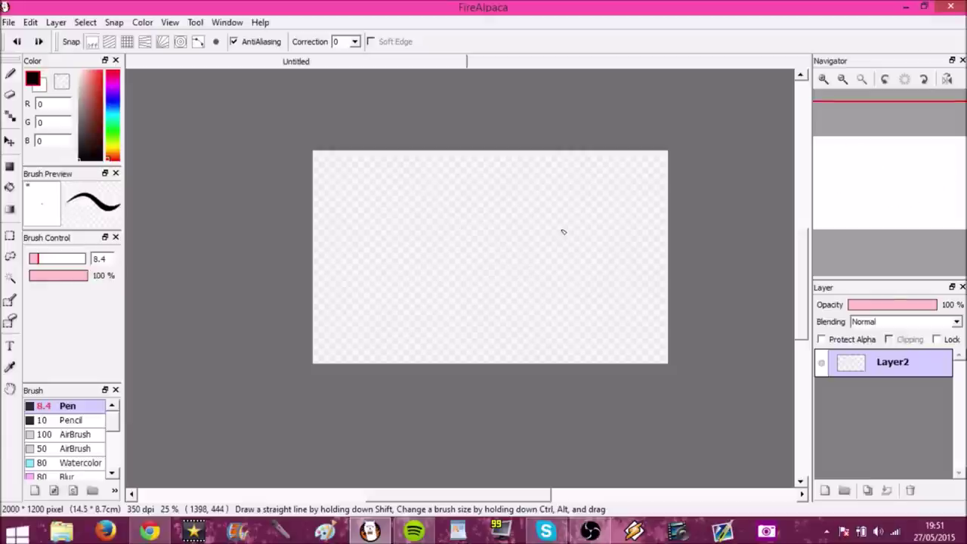
pyautogui.scroll(1, 509, 225)
pyautogui.scroll(-1, 459, 376)
pyautogui.scroll(2, 459, 376)
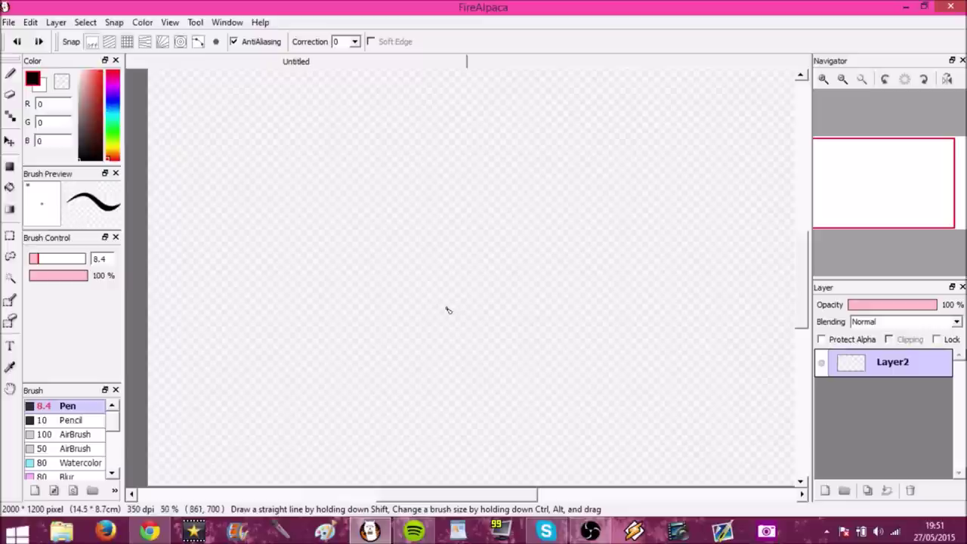
pyautogui.scroll(-2, 451, 326)
pyautogui.scroll(2, 467, 259)
pyautogui.scroll(-1, 473, 308)
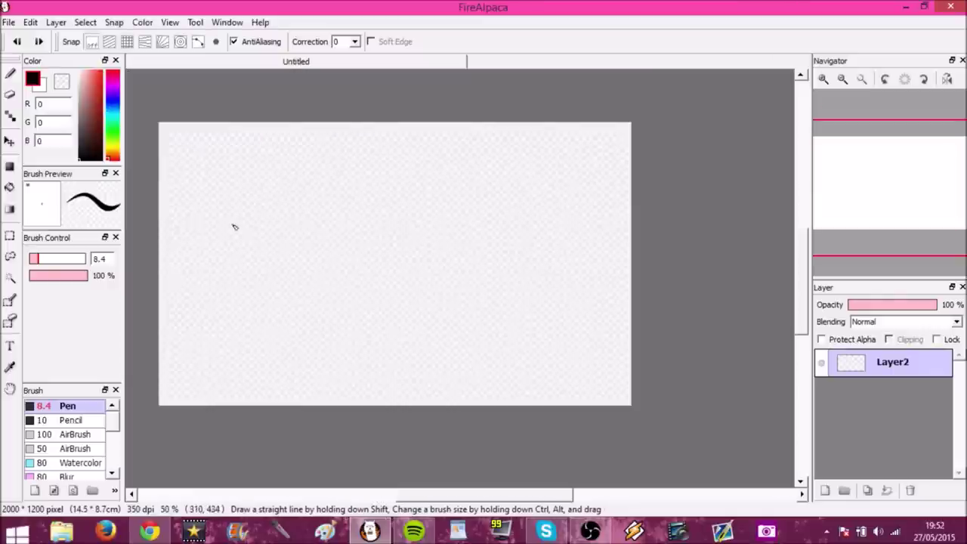
pyautogui.scroll(1, 311, 251)
pyautogui.scroll(-1, 361, 279)
# Scribble a large black mark left of the canvas centre on Layer2 and shift it around with the Move Tool.
pyautogui.moveTo(349, 257)
pyautogui.mouseDown()
pyautogui.moveTo(309, 307)
pyautogui.moveTo(401, 273)
pyautogui.moveTo(388, 327)
pyautogui.moveTo(365, 319)
pyautogui.moveTo(368, 247)
pyautogui.moveTo(295, 323)
pyautogui.moveTo(363, 327)
pyautogui.mouseUp()
pyautogui.click(9, 141)
pyautogui.moveTo(283, 300)
pyautogui.mouseDown()
pyautogui.moveTo(397, 321)
pyautogui.moveTo(310, 265)
pyautogui.moveTo(425, 222)
pyautogui.moveTo(283, 299)
pyautogui.mouseUp()
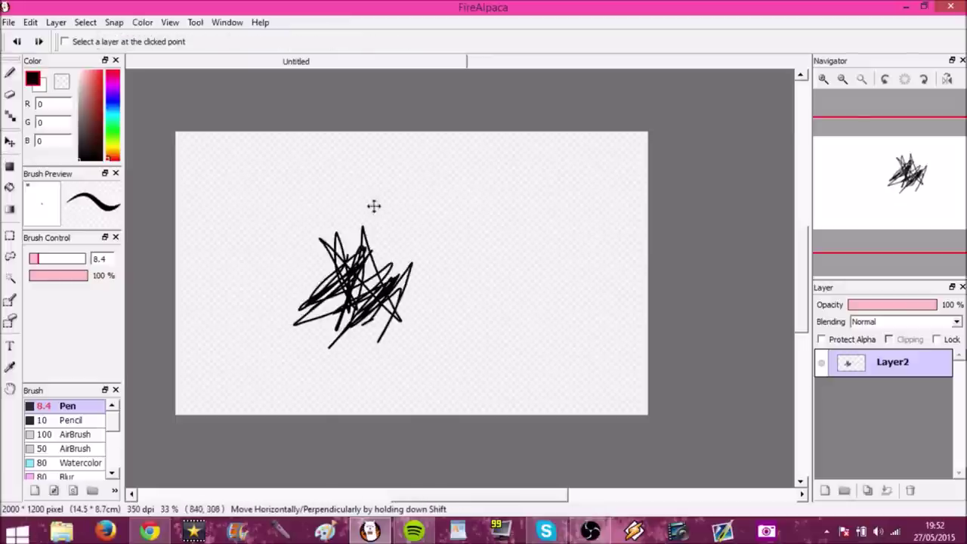
# Scribble a small round mark with the Pen near the canvas's right edge.
pyautogui.click(9, 72)
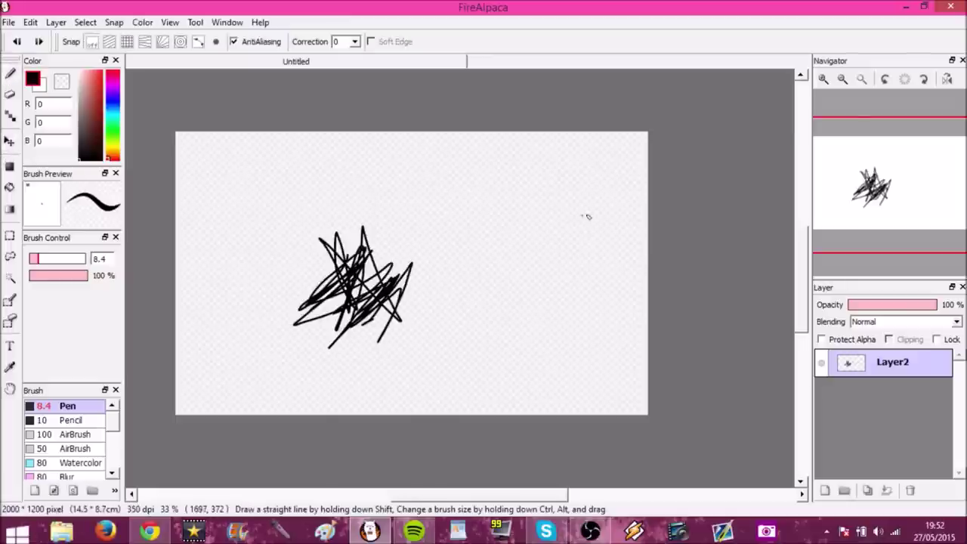
pyautogui.moveTo(622, 226); pyautogui.dragTo(616, 215)
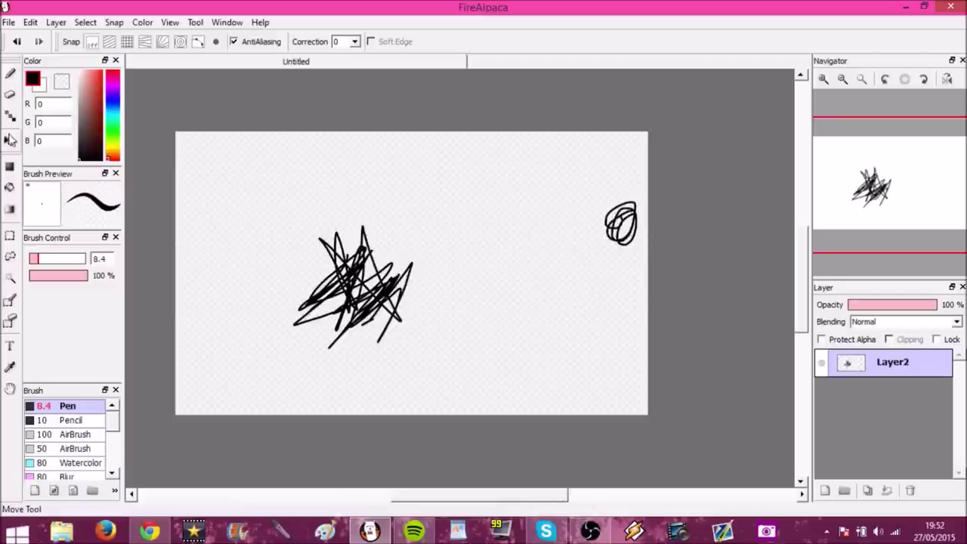
# Try moving the layer's whole content to the right with the Move Tool and undo the move.
pyautogui.click(9, 141)
pyautogui.moveTo(376, 313); pyautogui.dragTo(457, 314)
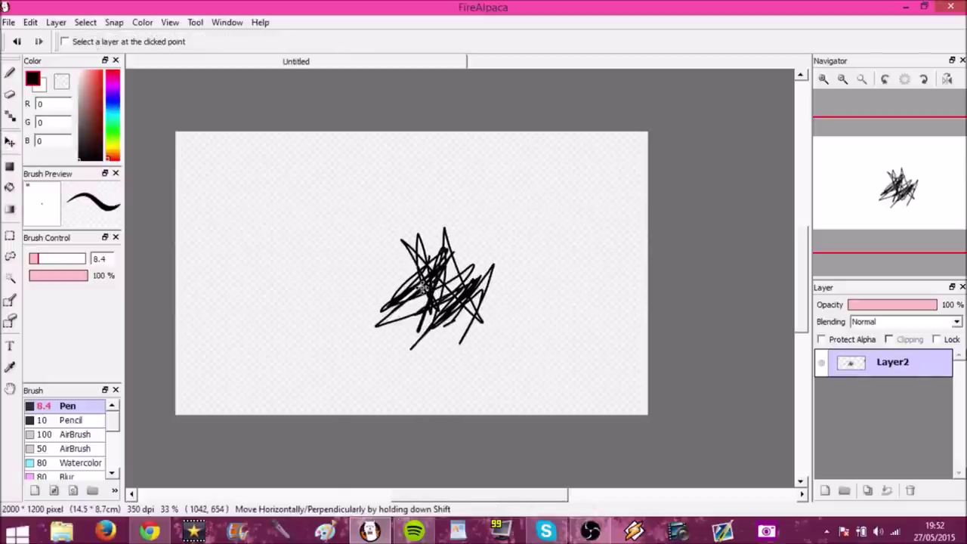
pyautogui.hotkey('ctrl', 'z')
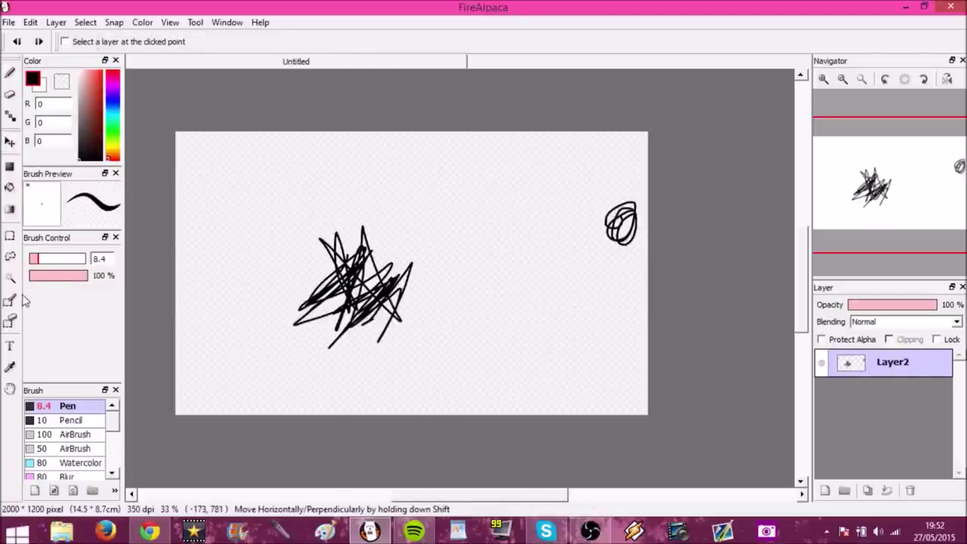
# Paint a selection around the large scribble with the Select Pen at size 333.
pyautogui.click(11, 302)
pyautogui.moveTo(39, 259); pyautogui.dragTo(103, 274)
pyautogui.moveTo(355, 253)
pyautogui.mouseDown()
pyautogui.moveTo(287, 287)
pyautogui.moveTo(392, 279)
pyautogui.mouseUp()
# Try moving only the selected large scribble to the right, undo the move and clear the selection.
pyautogui.click(9, 141)
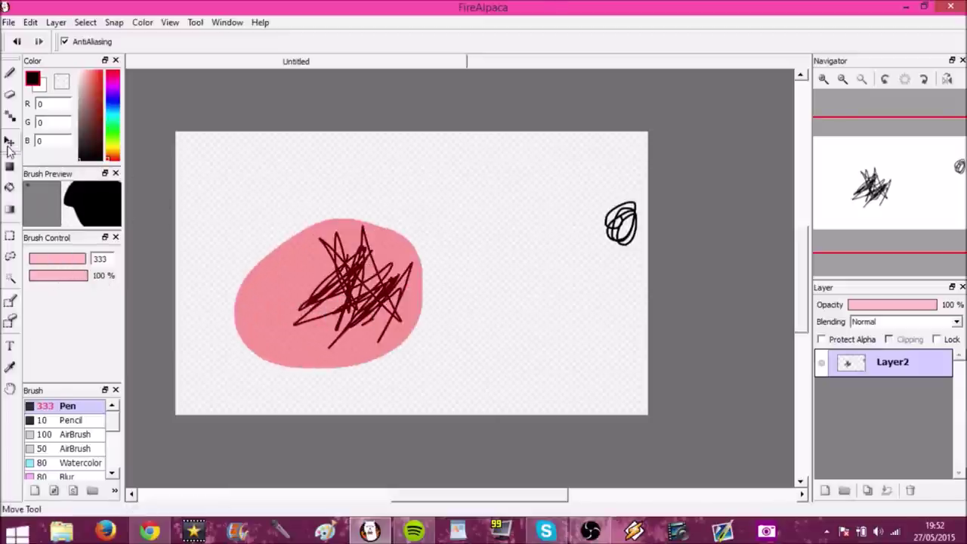
pyautogui.moveTo(296, 276); pyautogui.dragTo(421, 290)
pyautogui.hotkey('ctrl', 'z')
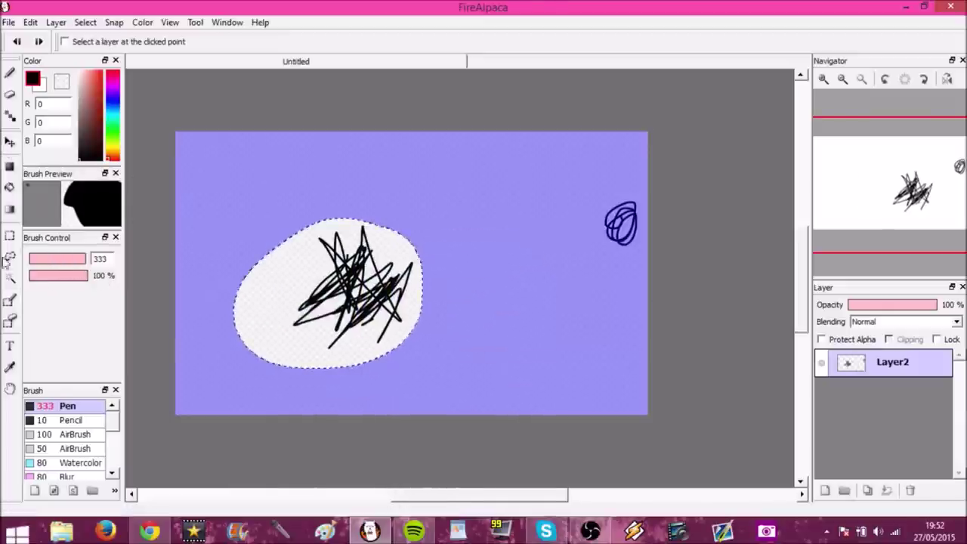
pyautogui.click(10, 238)
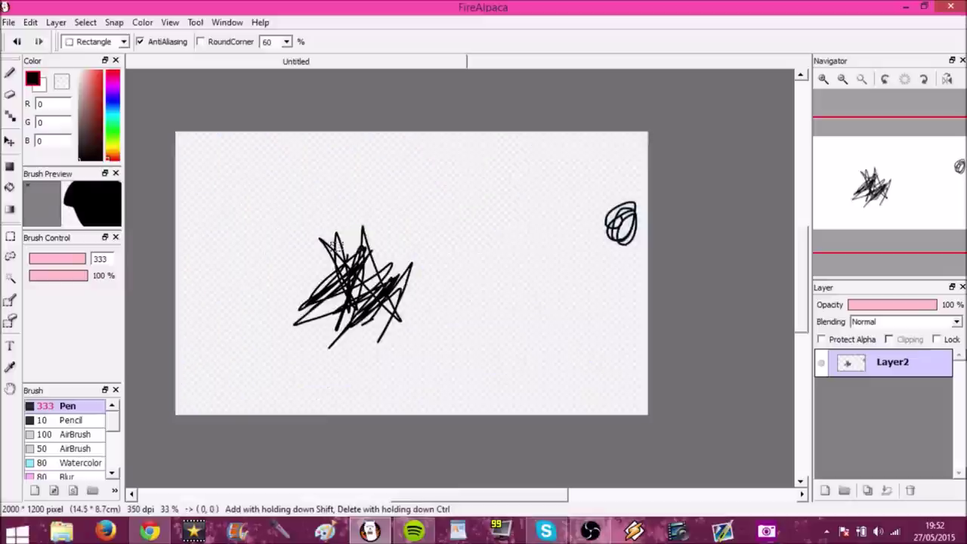
# Lasso the large scribble and move it right toward the small round mark, clearing the selection.
pyautogui.click(10, 257)
pyautogui.moveTo(262, 316)
pyautogui.mouseDown()
pyautogui.moveTo(266, 242)
pyautogui.moveTo(398, 240)
pyautogui.moveTo(450, 298)
pyautogui.moveTo(360, 375)
pyautogui.moveTo(261, 317)
pyautogui.mouseUp()
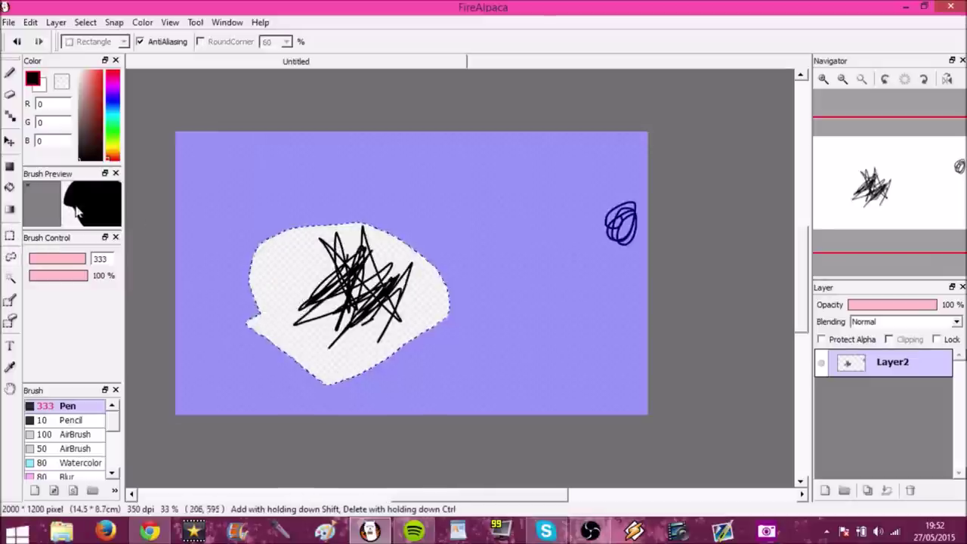
pyautogui.click(10, 140)
pyautogui.moveTo(356, 294); pyautogui.dragTo(520, 257)
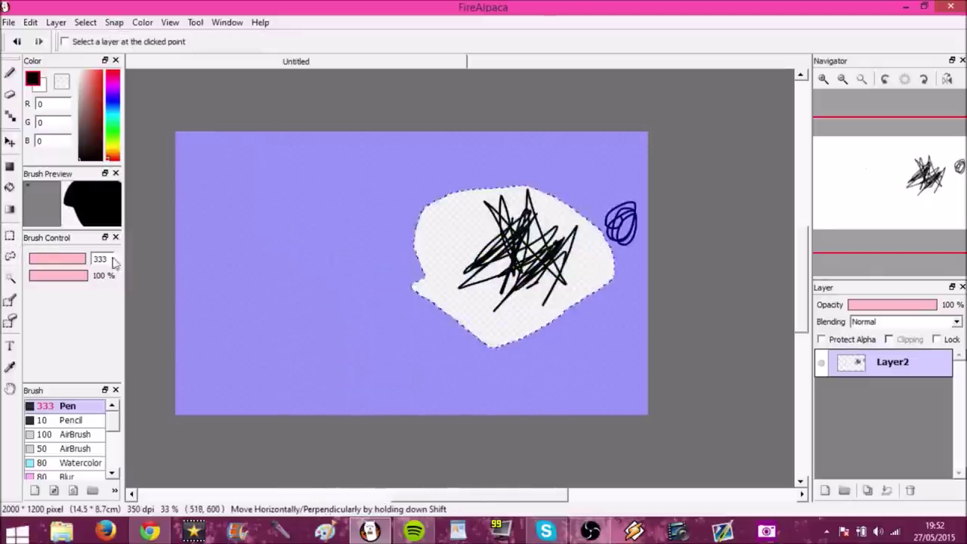
pyautogui.click(10, 236)
pyautogui.click(414, 267)
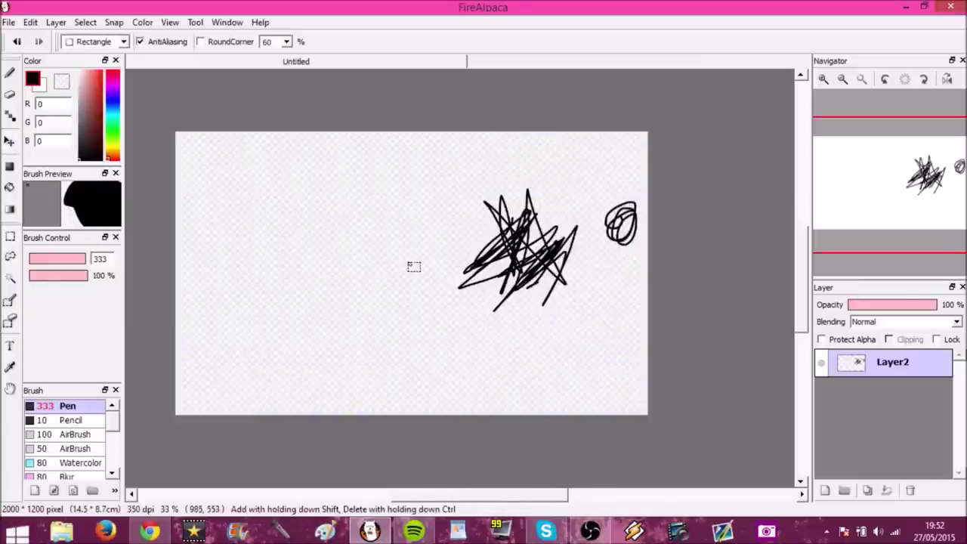
# Try freehand 1-pixel curves with the Dot Tool across the canvas's empty area and undo them.
pyautogui.click(10, 114)
pyautogui.moveTo(272, 203)
pyautogui.mouseDown()
pyautogui.moveTo(302, 244)
pyautogui.moveTo(325, 193)
pyautogui.moveTo(208, 182)
pyautogui.mouseUp()
pyautogui.moveTo(226, 234)
pyautogui.mouseDown()
pyautogui.moveTo(411, 335)
pyautogui.moveTo(472, 298)
pyautogui.mouseUp()
pyautogui.moveTo(449, 221)
pyautogui.mouseDown()
pyautogui.moveTo(289, 366)
pyautogui.moveTo(333, 346)
pyautogui.moveTo(487, 209)
pyautogui.moveTo(176, 232)
pyautogui.mouseUp()
pyautogui.hotkey('ctrl', 'z')
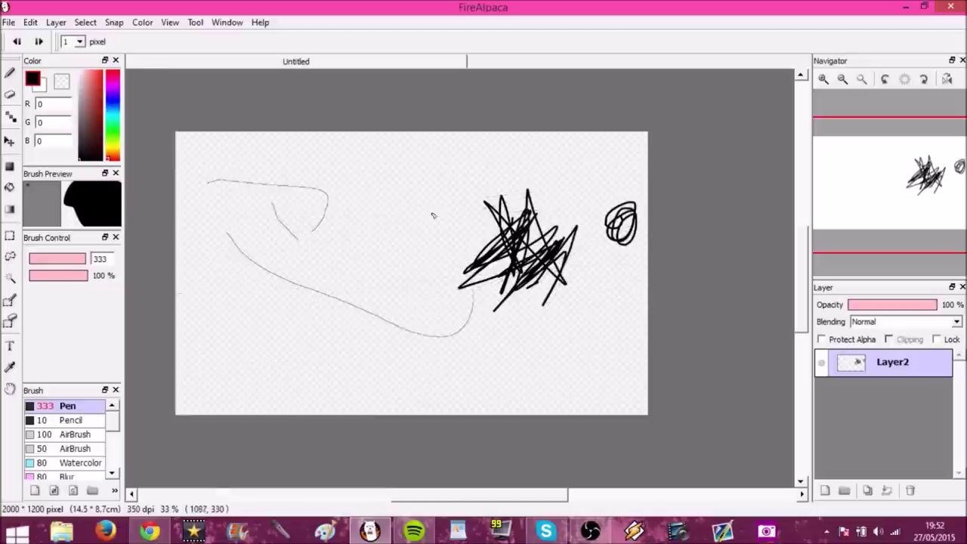
pyautogui.hotkey('ctrl', 'z')
pyautogui.hotkey('ctrl', 'z')
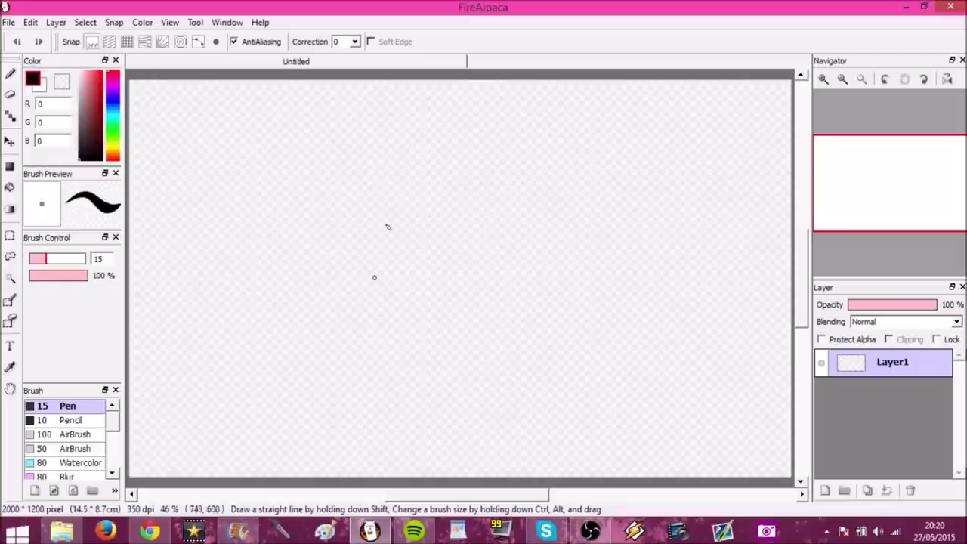
# Set the Pen size to 25 and draw trial strokes near the centre of Layer1, undoing each one.
pyautogui.moveTo(71, 259)
pyautogui.mouseDown()
pyautogui.moveTo(80, 260)
pyautogui.moveTo(58, 258)
pyautogui.mouseUp()
pyautogui.moveTo(444, 265)
pyautogui.mouseDown()
pyautogui.moveTo(397, 275)
pyautogui.moveTo(371, 316)
pyautogui.moveTo(399, 333)
pyautogui.moveTo(450, 319)
pyautogui.moveTo(471, 289)
pyautogui.moveTo(448, 256)
pyautogui.mouseUp()
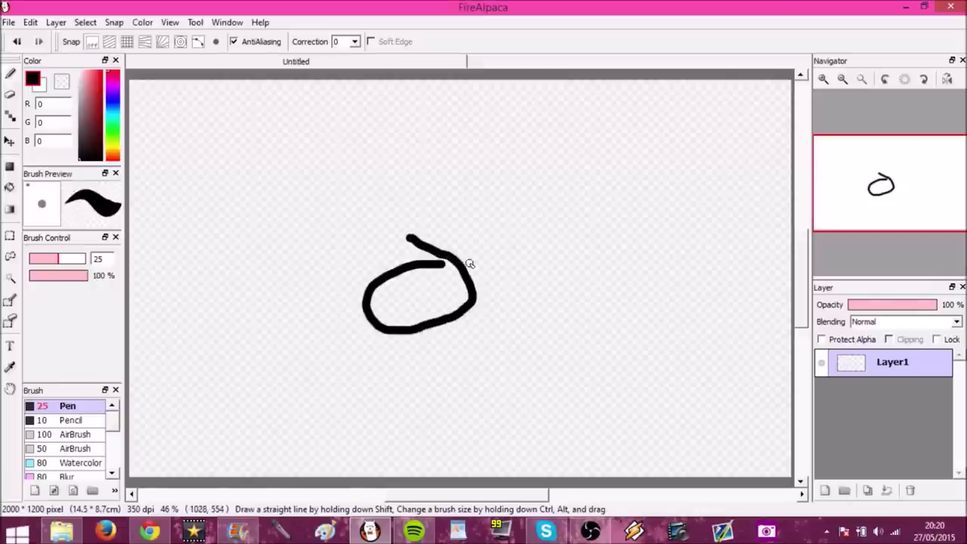
pyautogui.hotkey('ctrl', 'z')
pyautogui.moveTo(460, 233)
pyautogui.mouseDown()
pyautogui.moveTo(475, 294)
pyautogui.moveTo(439, 303)
pyautogui.mouseUp()
pyautogui.hotkey('ctrl', 'z')
pyautogui.moveTo(468, 264)
pyautogui.mouseDown()
pyautogui.moveTo(409, 267)
pyautogui.moveTo(359, 332)
pyautogui.moveTo(457, 321)
pyautogui.mouseUp()
pyautogui.hotkey('ctrl', 'z')
# Draw about ten scattered thick black Pen strokes and curves across Layer1 at size 25.
pyautogui.moveTo(449, 217); pyautogui.dragTo(360, 272)
pyautogui.moveTo(475, 279); pyautogui.dragTo(581, 335)
pyautogui.moveTo(595, 326)
pyautogui.mouseDown()
pyautogui.moveTo(494, 211)
pyautogui.moveTo(349, 262)
pyautogui.mouseUp()
pyautogui.moveTo(323, 279); pyautogui.dragTo(302, 309)
pyautogui.moveTo(337, 349); pyautogui.dragTo(254, 338)
pyautogui.moveTo(240, 306); pyautogui.dragTo(217, 249)
pyautogui.moveTo(367, 212); pyautogui.dragTo(467, 221)
pyautogui.moveTo(682, 253); pyautogui.dragTo(697, 282)
pyautogui.moveTo(651, 359); pyautogui.dragTo(648, 374)
pyautogui.moveTo(585, 394); pyautogui.dragTo(512, 400)
# Add two more Pen strokes along the canvas's lower part and undo both.
pyautogui.moveTo(468, 400)
pyautogui.mouseDown()
pyautogui.moveTo(432, 438)
pyautogui.moveTo(370, 437)
pyautogui.mouseUp()
pyautogui.moveTo(309, 425); pyautogui.dragTo(226, 377)
pyautogui.click(19, 41)
pyautogui.click(18, 41)
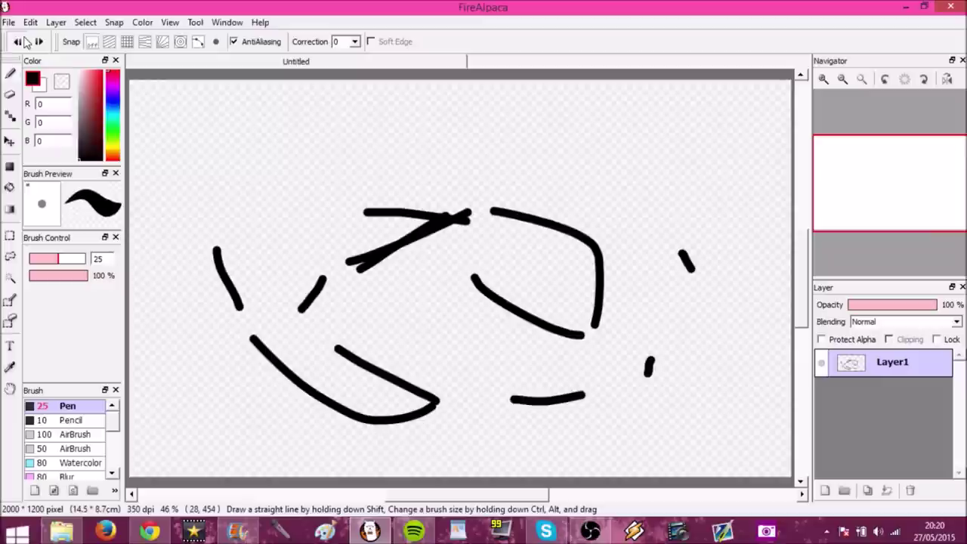
# Undo all the black Pen strokes so that Layer1 is empty.
pyautogui.click(18, 42)
pyautogui.click(18, 42)
pyautogui.hotkey('ctrl', 'z')
pyautogui.hotkey('ctrl', 'z')
pyautogui.hotkey('ctrl', 'z')
pyautogui.hotkey('ctrl', 'z')
pyautogui.hotkey('ctrl', 'z')
pyautogui.hotkey('ctrl', 'z')
pyautogui.hotkey('ctrl', 'z')
pyautogui.hotkey('ctrl', 'z')
pyautogui.hotkey('ctrl', 'z')
pyautogui.hotkey('ctrl', 'z')
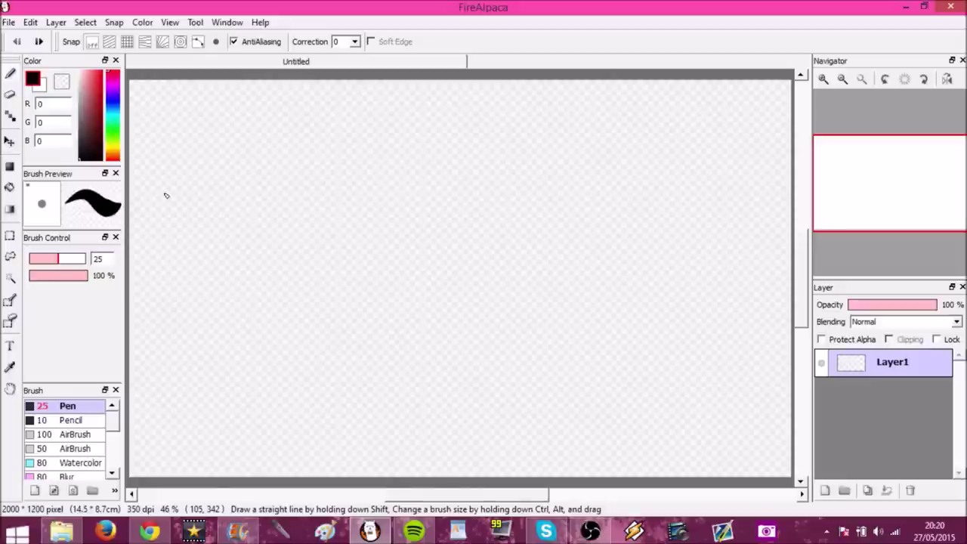
# Open the save dialog and close it without saving.
pyautogui.hotkey('ctrl', 's')
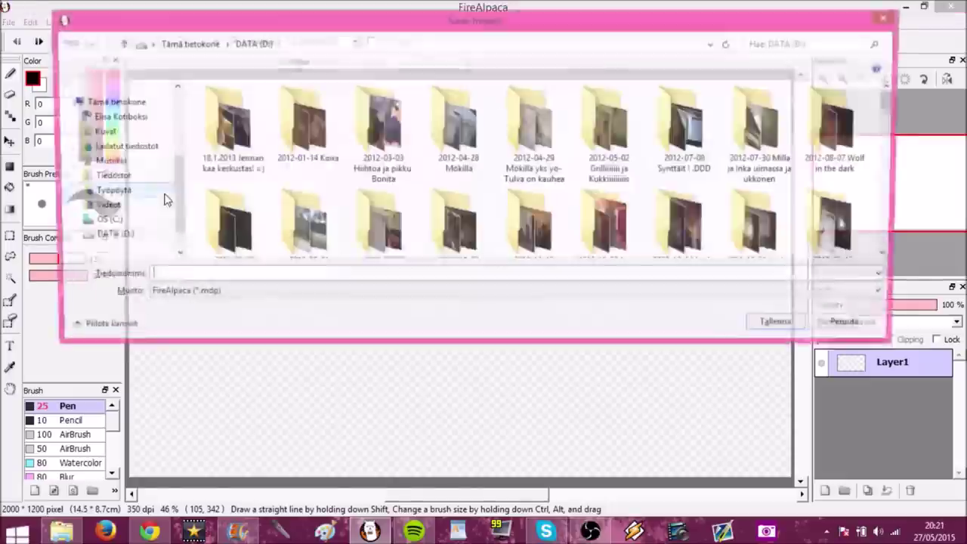
pyautogui.click(889, 19)
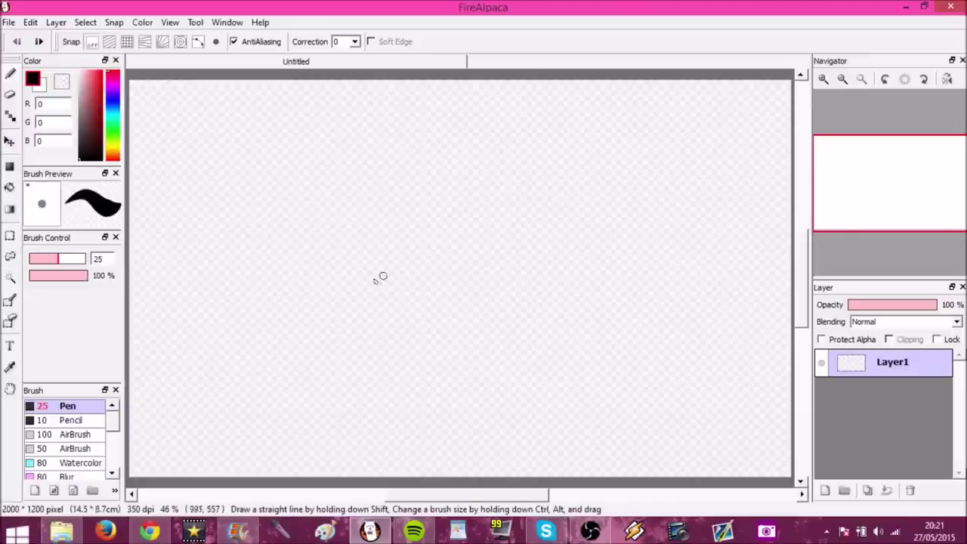
# Draw a black zigzag and two overlapping red curves near the canvas's centre with the Pen at size 25.
pyautogui.scroll(2, 362, 282)
pyautogui.scroll(-3, 362, 261)
pyautogui.scroll(3, 362, 262)
pyautogui.scroll(-2, 363, 261)
pyautogui.moveTo(412, 220)
pyautogui.mouseDown()
pyautogui.moveTo(507, 257)
pyautogui.moveTo(451, 323)
pyautogui.mouseUp()
pyautogui.click(93, 88)
pyautogui.click(102, 73)
pyautogui.moveTo(382, 153)
pyautogui.mouseDown()
pyautogui.moveTo(393, 244)
pyautogui.moveTo(390, 237)
pyautogui.moveTo(422, 225)
pyautogui.moveTo(484, 306)
pyautogui.mouseUp()
pyautogui.moveTo(552, 294)
pyautogui.mouseDown()
pyautogui.moveTo(391, 295)
pyautogui.moveTo(432, 288)
pyautogui.moveTo(392, 322)
pyautogui.mouseUp()
# Set the colour to green (0, 255, 83) and draw several strokes crossing the black and red scribble.
pyautogui.click(113, 126)
pyautogui.moveTo(273, 200); pyautogui.dragTo(594, 245)
pyautogui.moveTo(403, 251); pyautogui.dragTo(418, 287)
pyautogui.moveTo(436, 329); pyautogui.dragTo(449, 350)
pyautogui.moveTo(315, 311); pyautogui.dragTo(285, 331)
pyautogui.moveTo(538, 275); pyautogui.dragTo(267, 271)
pyautogui.moveTo(414, 306); pyautogui.dragTo(366, 361)
pyautogui.scroll(-1, 429, 166)
pyautogui.scroll(1, 416, 184)
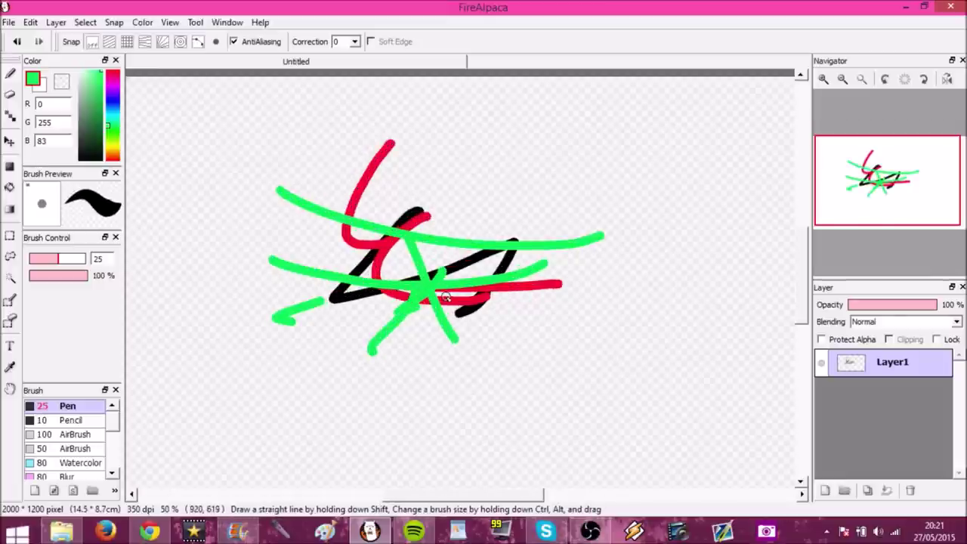
# Transform the scribble on Layer1: rotate it roughly upright, move it to the canvas's left half and apply.
pyautogui.hotkey('ctrl', 't')
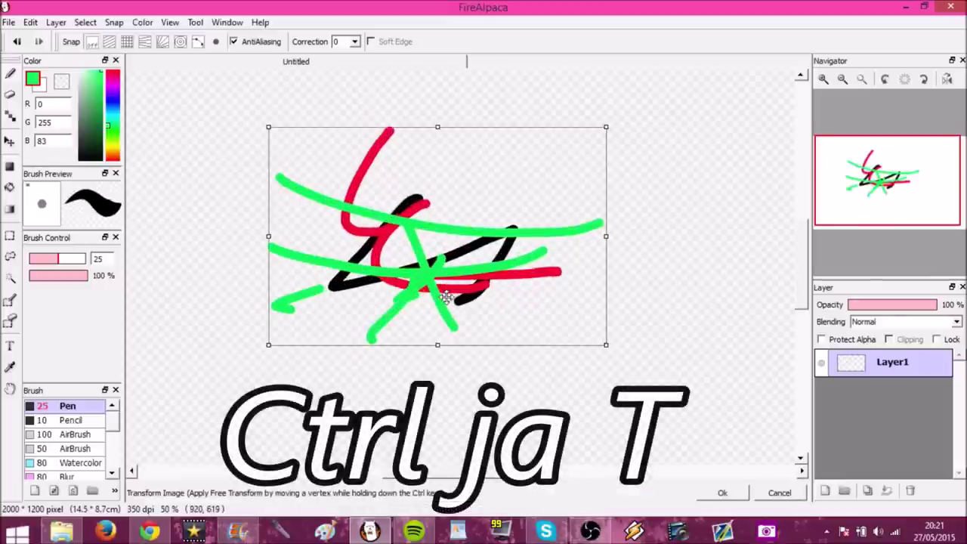
pyautogui.scroll(-1, 440, 303)
pyautogui.moveTo(456, 157); pyautogui.dragTo(521, 313)
pyautogui.moveTo(430, 253)
pyautogui.mouseDown()
pyautogui.moveTo(589, 257)
pyautogui.moveTo(561, 262)
pyautogui.mouseUp()
pyautogui.moveTo(678, 256)
pyautogui.mouseDown()
pyautogui.moveTo(423, 153)
pyautogui.moveTo(408, 225)
pyautogui.mouseUp()
pyautogui.moveTo(560, 242)
pyautogui.mouseDown()
pyautogui.moveTo(254, 197)
pyautogui.moveTo(501, 219)
pyautogui.moveTo(396, 222)
pyautogui.moveTo(396, 237)
pyautogui.mouseUp()
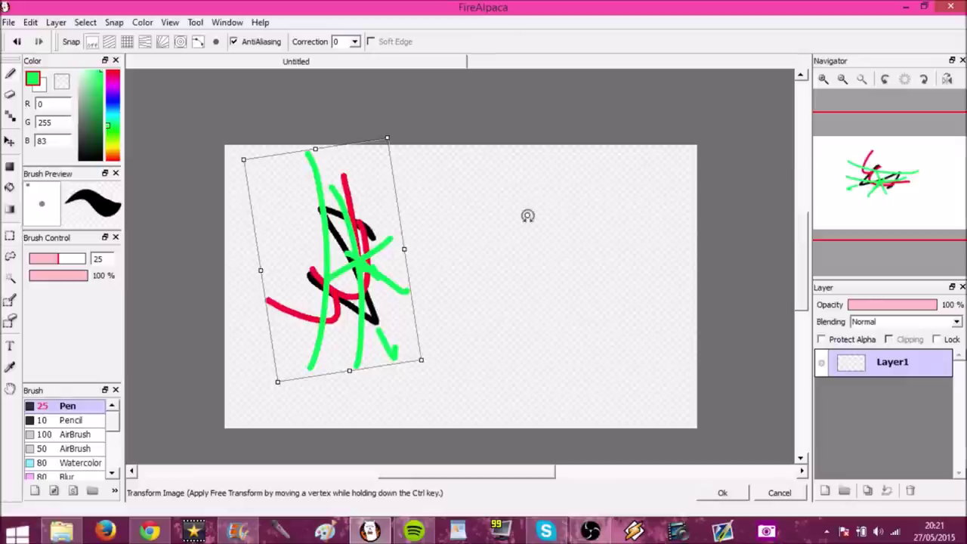
pyautogui.click(733, 498)
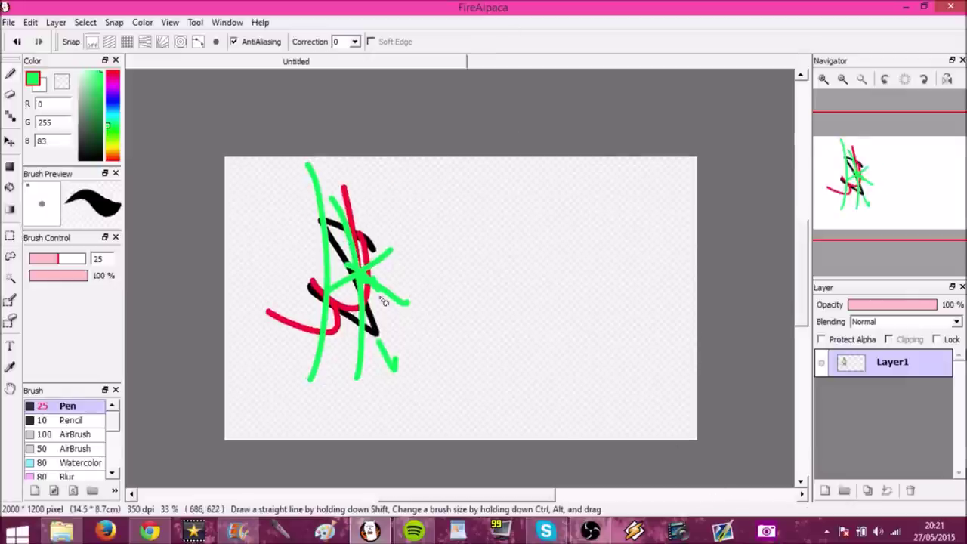
# Undo the transform, try rotating and moving the scribble towards the canvas's right half, and cancel.
pyautogui.scroll(2, 339, 274)
pyautogui.scroll(-2, 339, 273)
pyautogui.hotkey('ctrl', 'z')
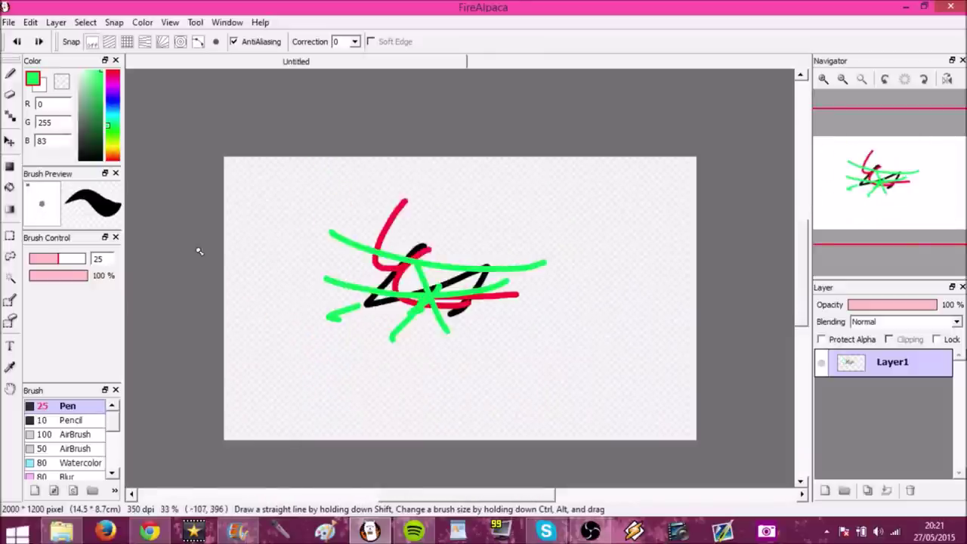
pyautogui.hotkey('ctrl', 't')
pyautogui.moveTo(482, 164)
pyautogui.mouseDown()
pyautogui.moveTo(499, 217)
pyautogui.moveTo(330, 281)
pyautogui.mouseUp()
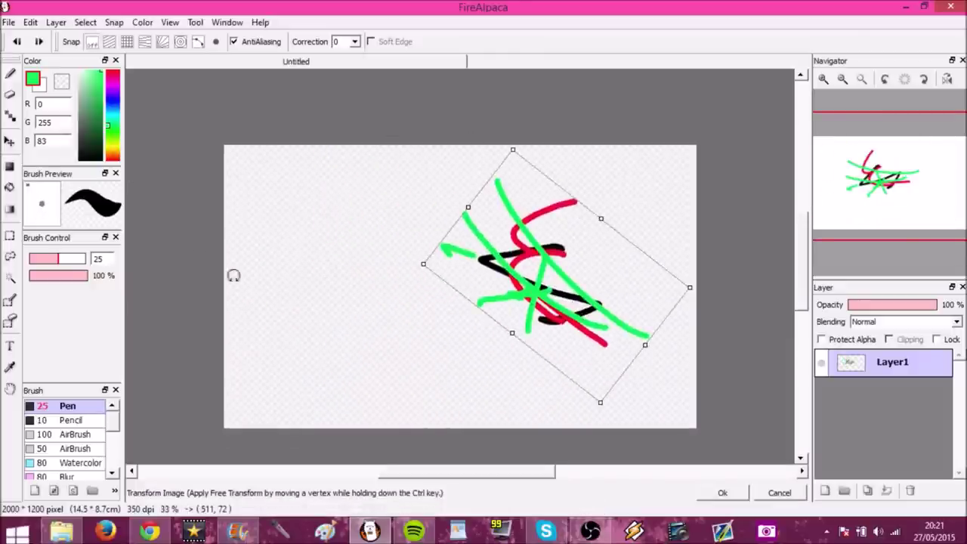
# Copy the whole scribble using a rectangular selection of about 1323 by 857 px, and deselect.
pyautogui.click(10, 237)
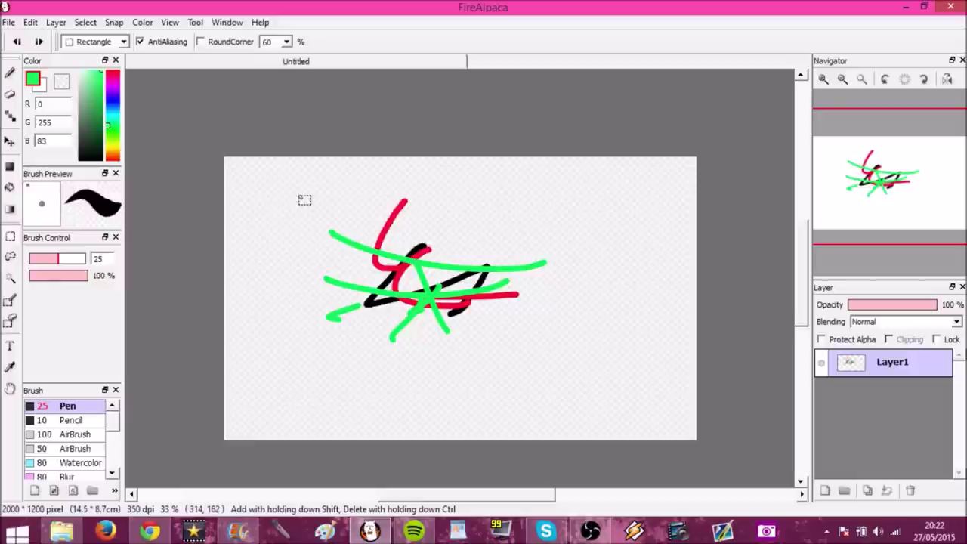
pyautogui.moveTo(279, 182); pyautogui.dragTo(592, 383)
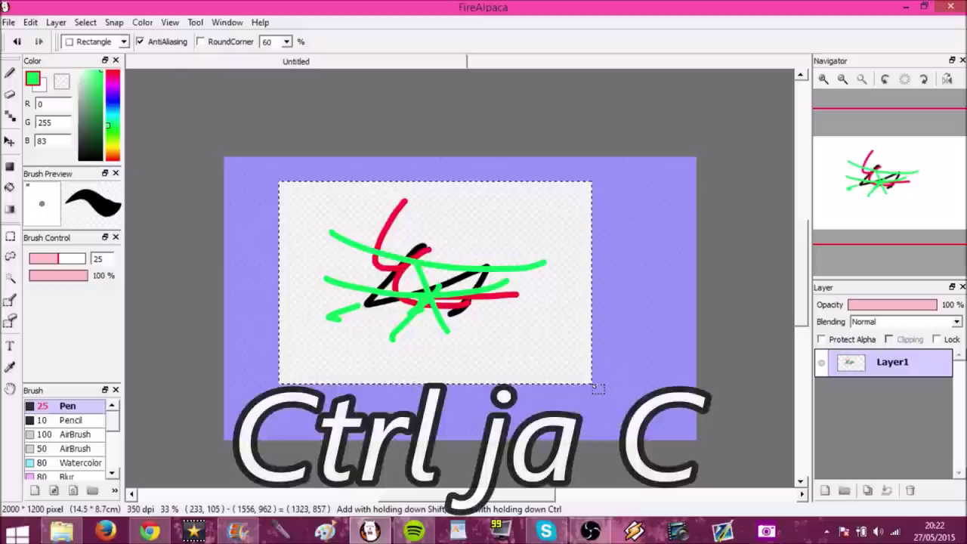
pyautogui.hotkey('ctrl', 'c')
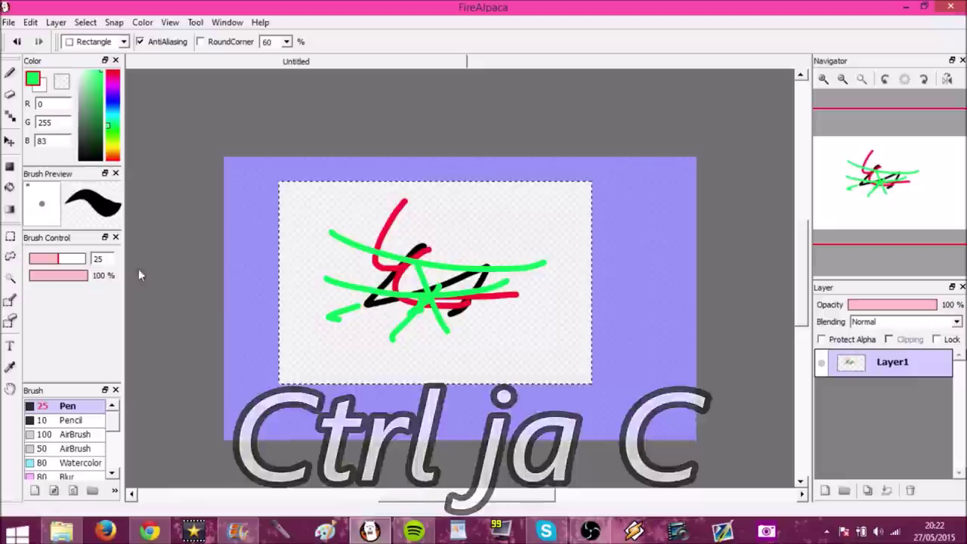
pyautogui.click(273, 315)
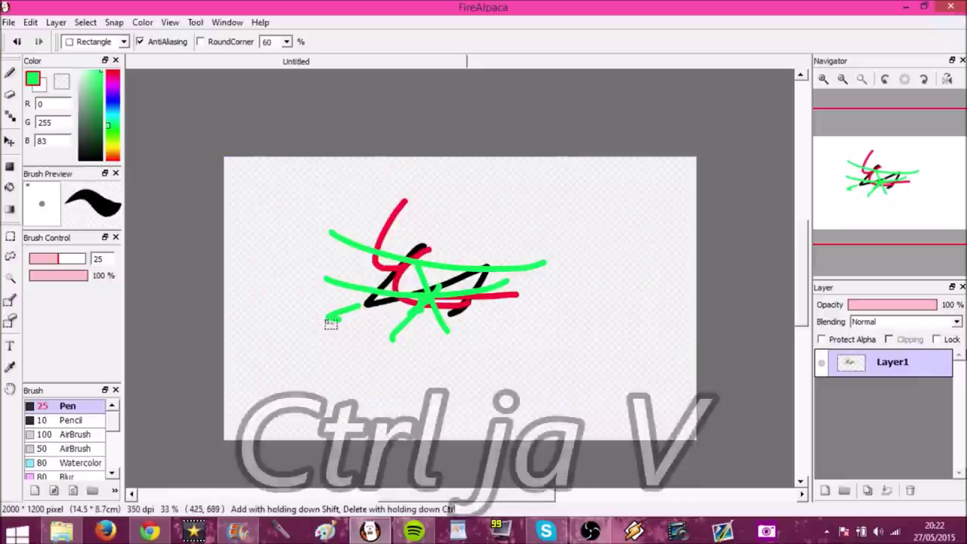
# Paste three copies of the scribble and spread them over the canvas's lower right, upper left and lower centre.
pyautogui.hotkey('ctrl', 'v')
pyautogui.click(10, 141)
pyautogui.moveTo(377, 270)
pyautogui.mouseDown()
pyautogui.moveTo(423, 319)
pyautogui.moveTo(544, 337)
pyautogui.moveTo(520, 355)
pyautogui.moveTo(417, 321)
pyautogui.moveTo(384, 273)
pyautogui.moveTo(356, 353)
pyautogui.moveTo(384, 340)
pyautogui.mouseUp()
pyautogui.hotkey('ctrl', 'v')
pyautogui.hotkey('ctrl', 'v')
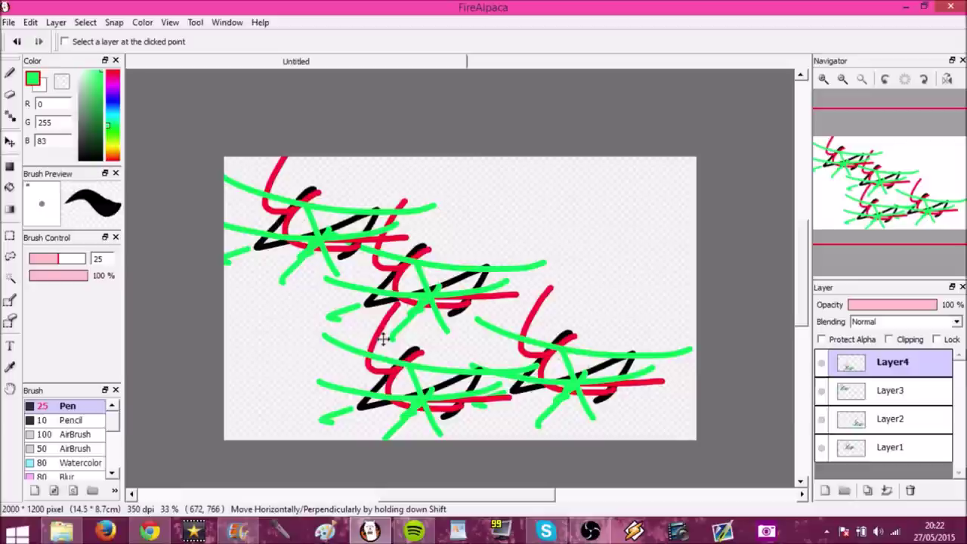
# Paste three more copies of the scribble and place them at the canvas's lower left, upper right and upper centre.
pyautogui.hotkey('ctrl', 'v')
pyautogui.moveTo(501, 312)
pyautogui.mouseDown()
pyautogui.moveTo(355, 316)
pyautogui.moveTo(326, 277)
pyautogui.mouseUp()
pyautogui.click(871, 392)
pyautogui.moveTo(446, 289)
pyautogui.mouseDown()
pyautogui.moveTo(526, 265)
pyautogui.moveTo(456, 296)
pyautogui.moveTo(473, 284)
pyautogui.moveTo(574, 280)
pyautogui.moveTo(585, 257)
pyautogui.mouseUp()
pyautogui.hotkey('ctrl', 'v')
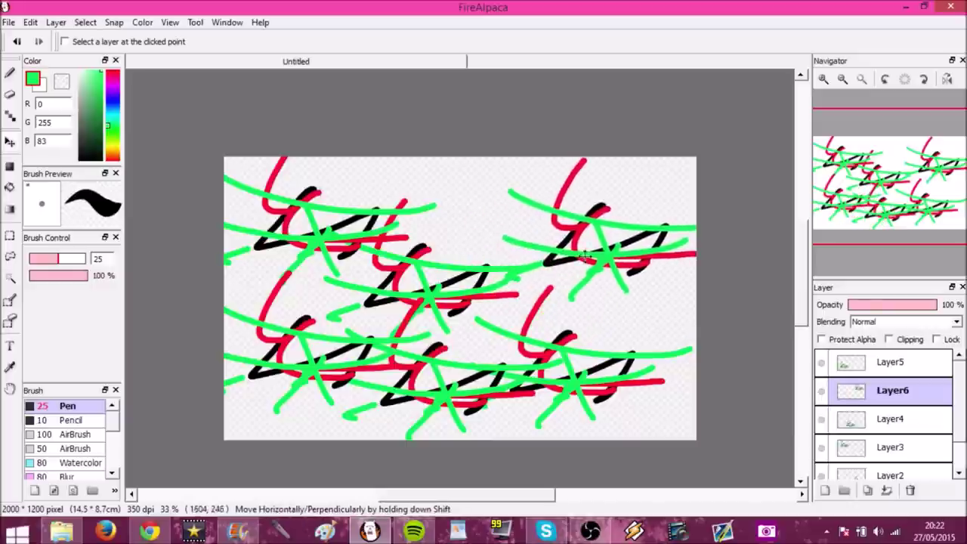
pyautogui.hotkey('ctrl', 'v')
pyautogui.moveTo(469, 327)
pyautogui.mouseDown()
pyautogui.moveTo(475, 223)
pyautogui.moveTo(505, 151)
pyautogui.moveTo(551, 220)
pyautogui.mouseUp()
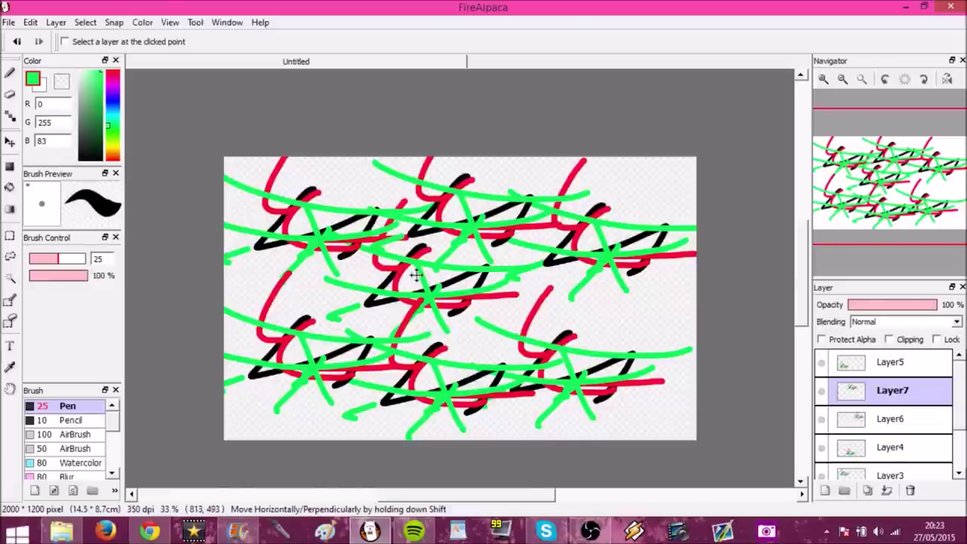
# Delete the six pasted layers and move the remaining Layer1 scribble slightly down and to the right.
pyautogui.click(857, 369)
pyautogui.click(907, 490)
pyautogui.click(907, 489)
pyautogui.click(906, 489)
pyautogui.click(907, 489)
pyautogui.click(906, 490)
pyautogui.click(907, 490)
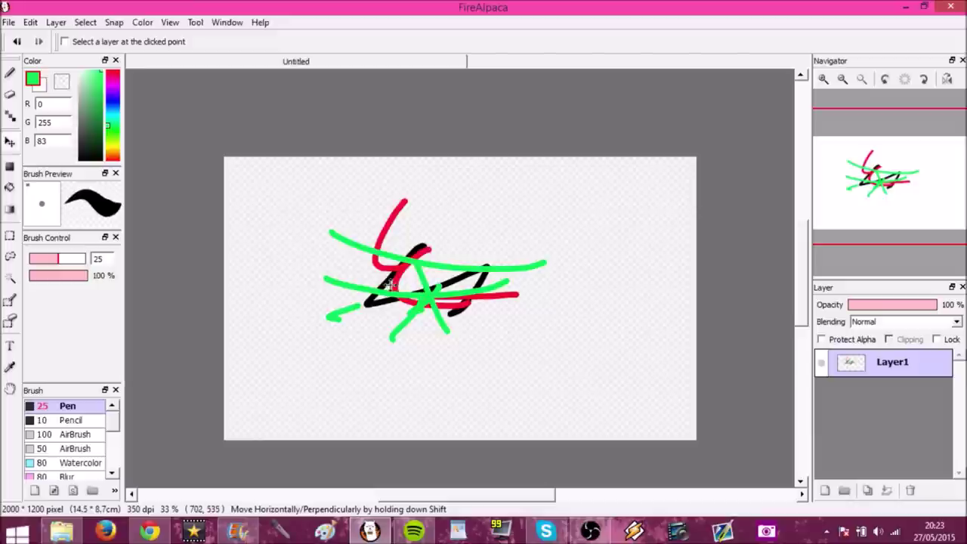
pyautogui.moveTo(390, 283); pyautogui.dragTo(435, 306)
# Flip the image horizontally and flip it back again.
pyautogui.click(8, 22)
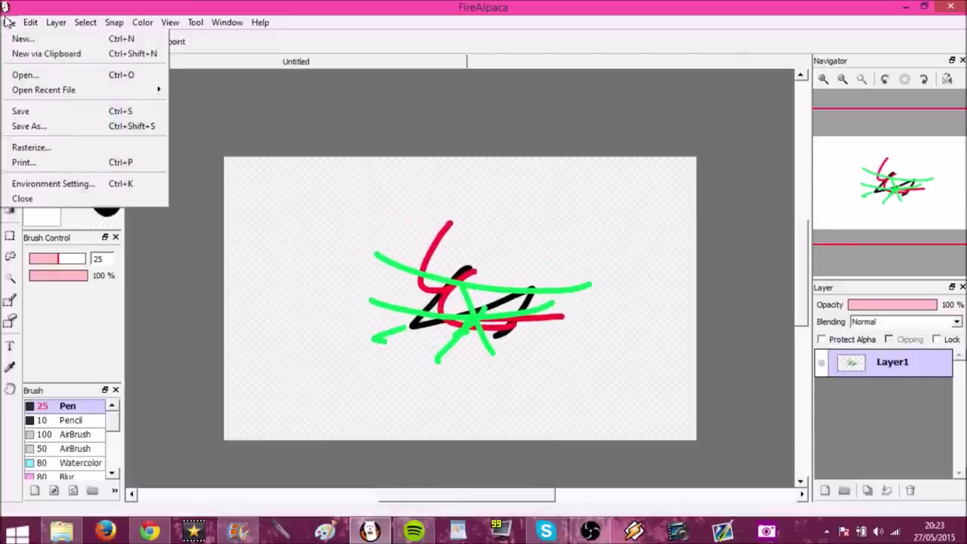
pyautogui.moveTo(31, 22)
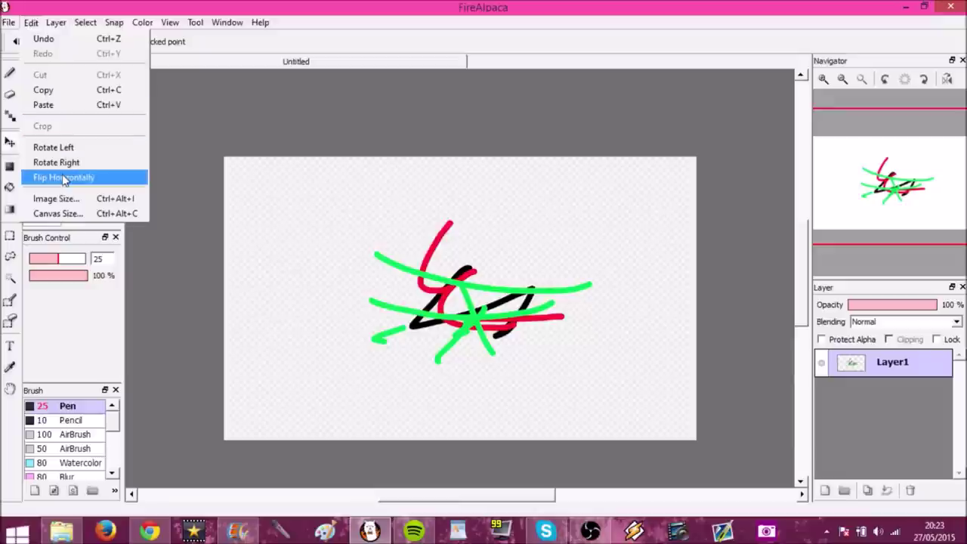
pyautogui.click(64, 178)
pyautogui.click(31, 22)
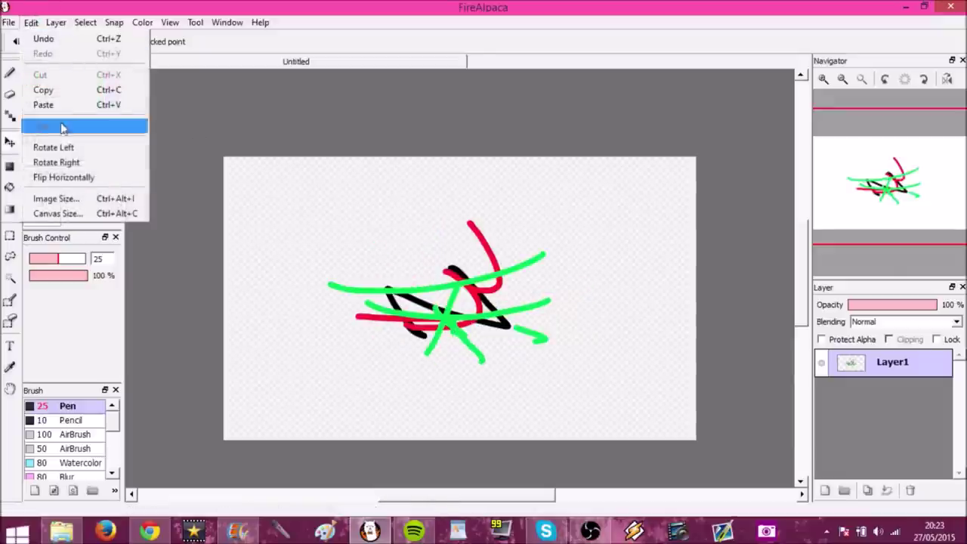
pyautogui.click(64, 177)
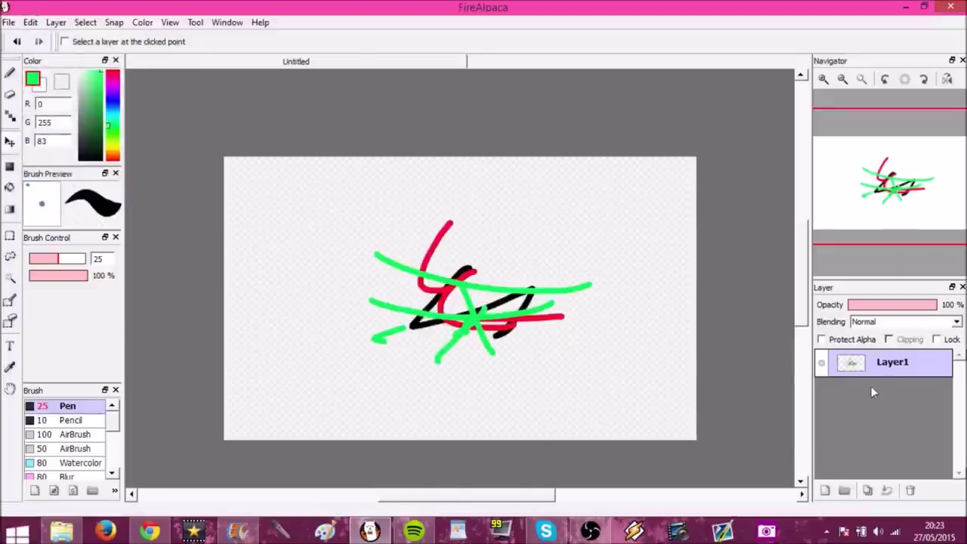
# Add a layer below Layer1 and draw long orange (255, 71, 0) Pen strokes across the whole canvas.
pyautogui.click(825, 491)
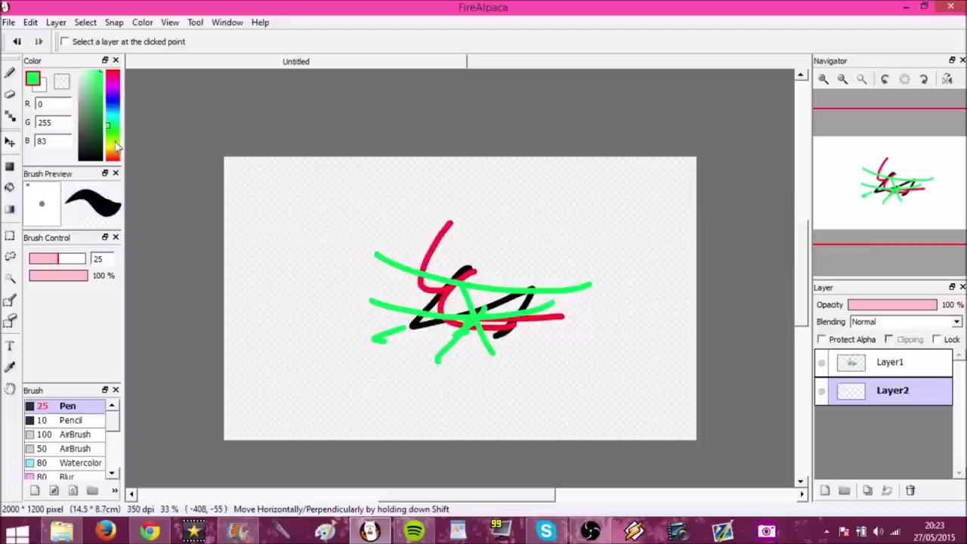
pyautogui.click(110, 151)
pyautogui.click(10, 73)
pyautogui.moveTo(250, 183)
pyautogui.mouseDown()
pyautogui.moveTo(477, 479)
pyautogui.moveTo(799, 188)
pyautogui.moveTo(229, 249)
pyautogui.moveTo(603, 438)
pyautogui.moveTo(250, 369)
pyautogui.mouseUp()
pyautogui.moveTo(245, 369); pyautogui.dragTo(696, 313)
# Move the Layer1 scribble slightly down with the Move tool.
pyautogui.click(881, 367)
pyautogui.click(9, 140)
pyautogui.moveTo(496, 303)
pyautogui.mouseDown()
pyautogui.moveTo(479, 330)
pyautogui.moveTo(504, 309)
pyautogui.mouseUp()
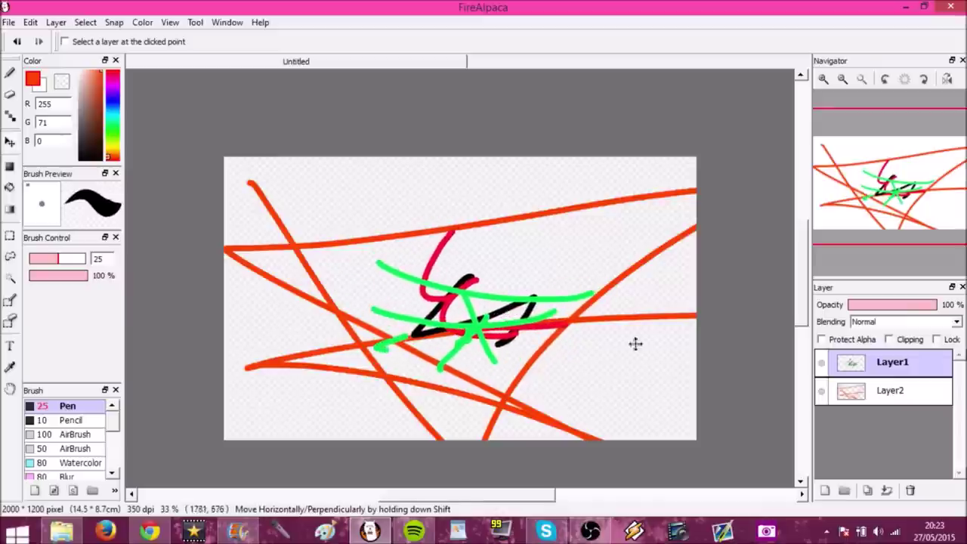
# Flip the two-layer image horizontally and undo the flip.
pyautogui.click(31, 22)
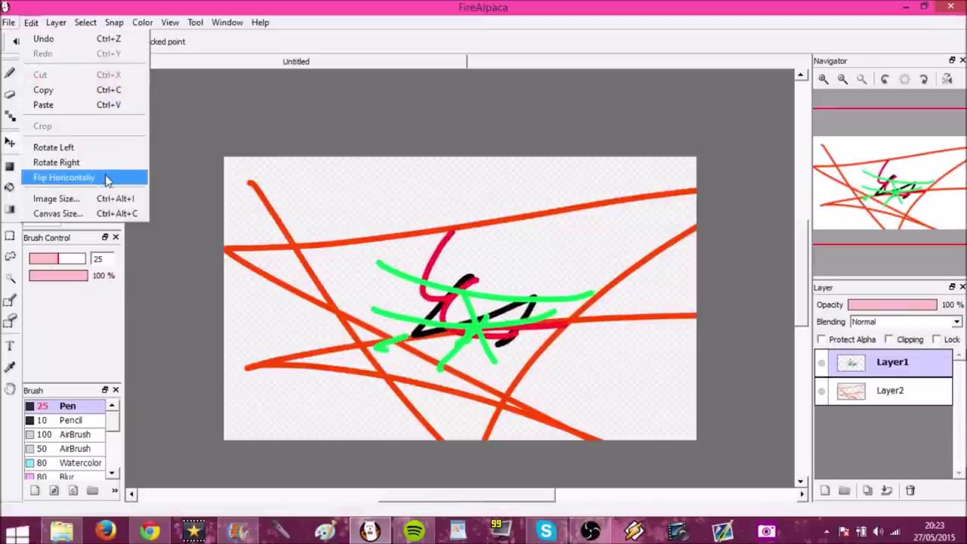
pyautogui.click(75, 177)
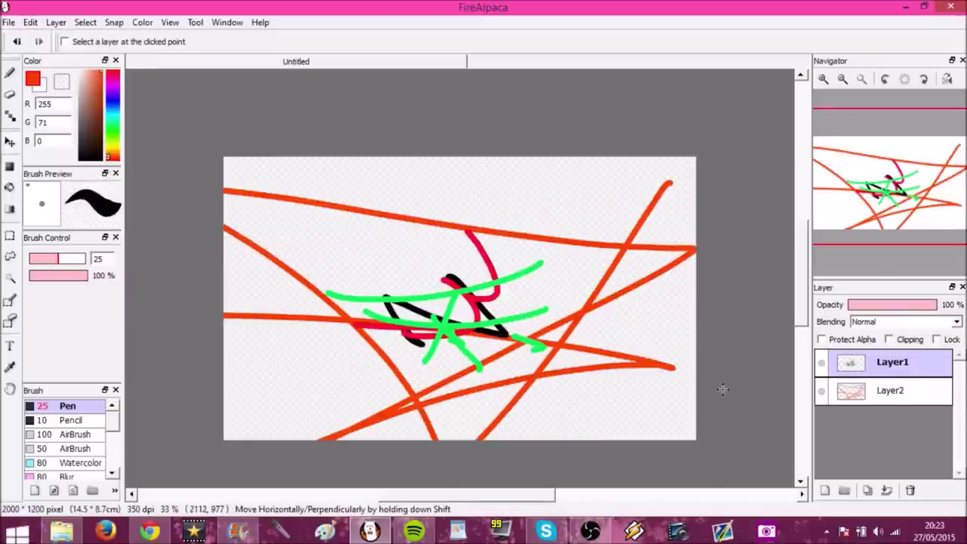
pyautogui.hotkey('ctrl', 'z')
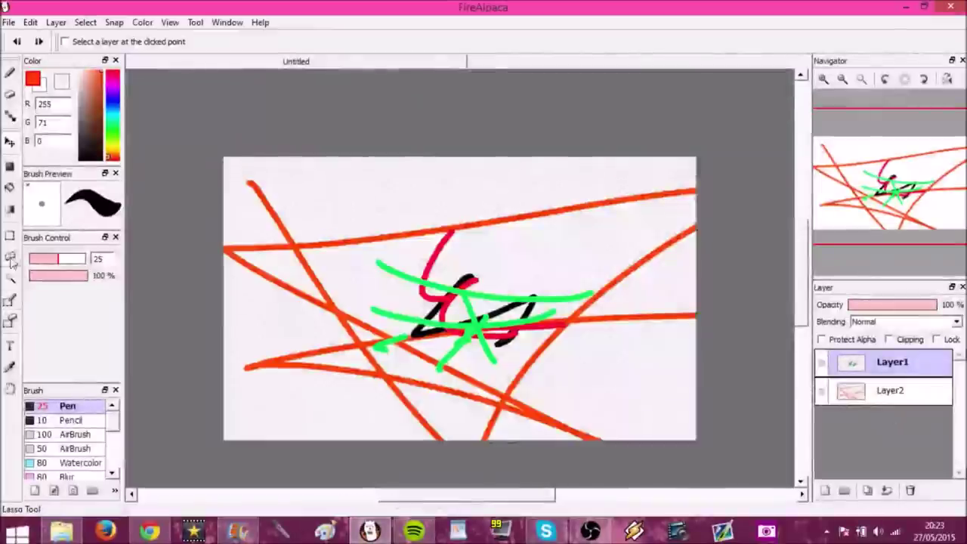
# Try flipping horizontally with a rectangular selection around the scribble, undo the flip and deselect.
pyautogui.click(10, 237)
pyautogui.moveTo(314, 198); pyautogui.dragTo(615, 404)
pyautogui.click(31, 22)
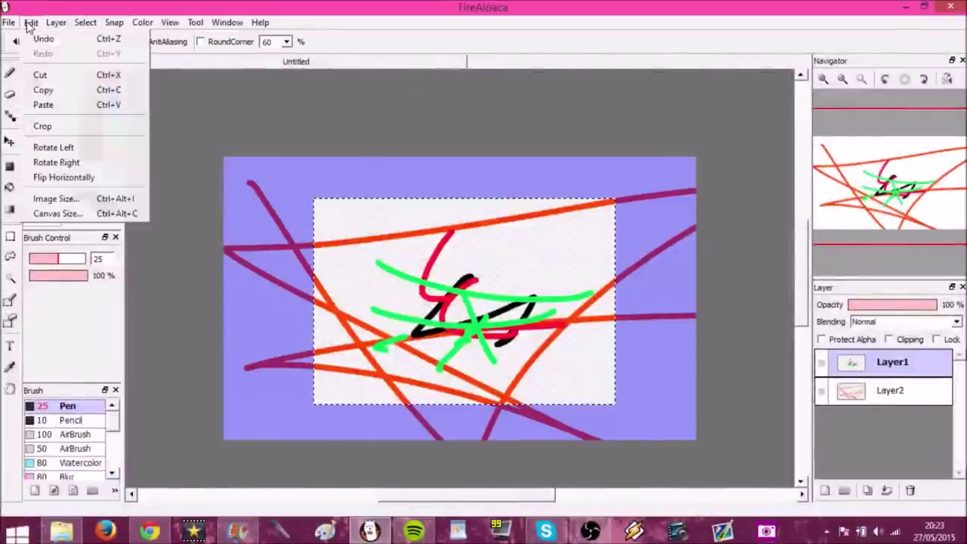
pyautogui.click(64, 177)
pyautogui.hotkey('ctrl', 'z')
pyautogui.click(268, 262)
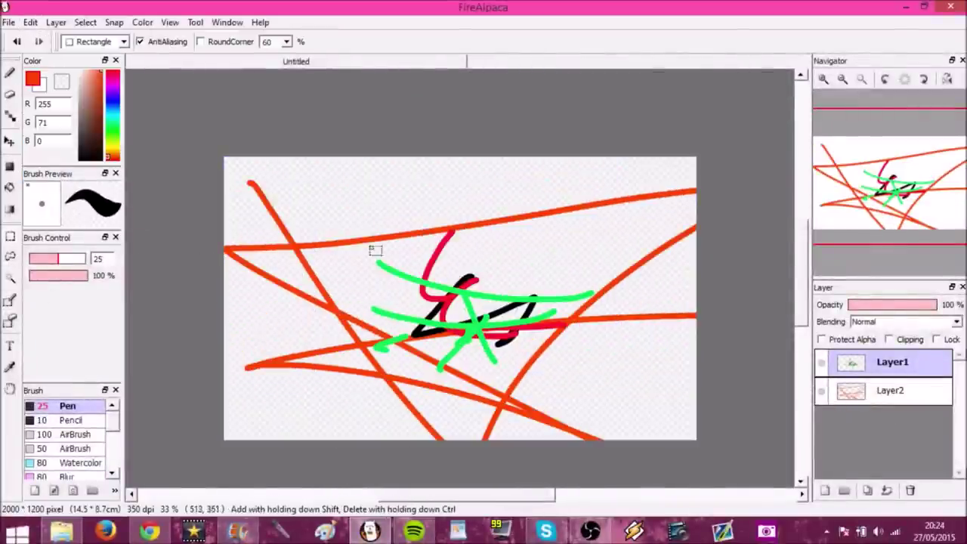
pyautogui.scroll(-1, 423, 318)
pyautogui.scroll(1, 376, 286)
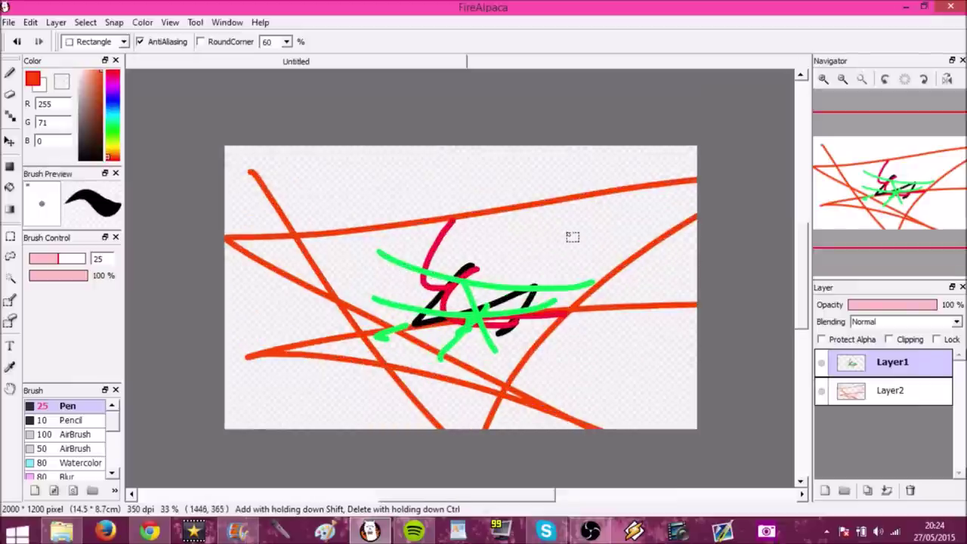
pyautogui.click(31, 22)
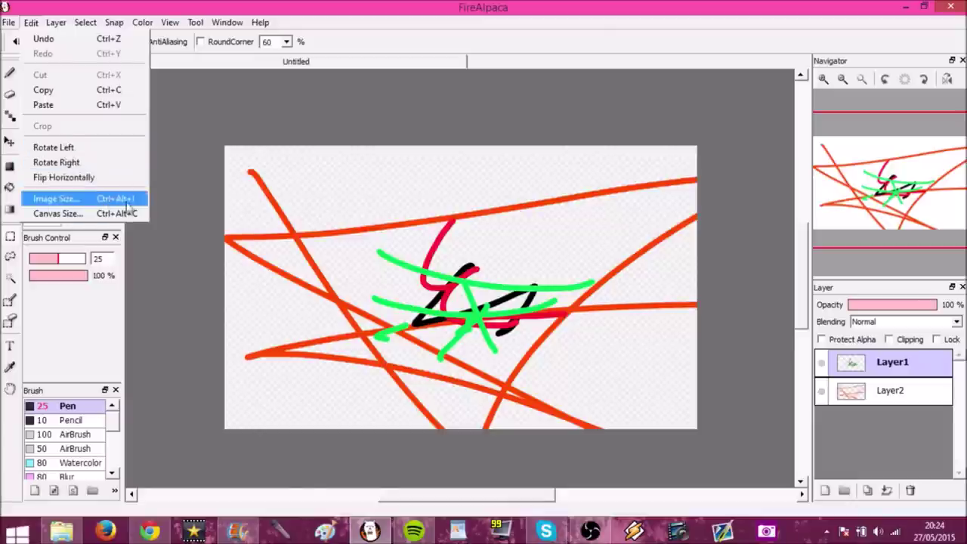
pyautogui.click(199, 140)
pyautogui.scroll(-1, 406, 289)
pyautogui.scroll(1, 400, 284)
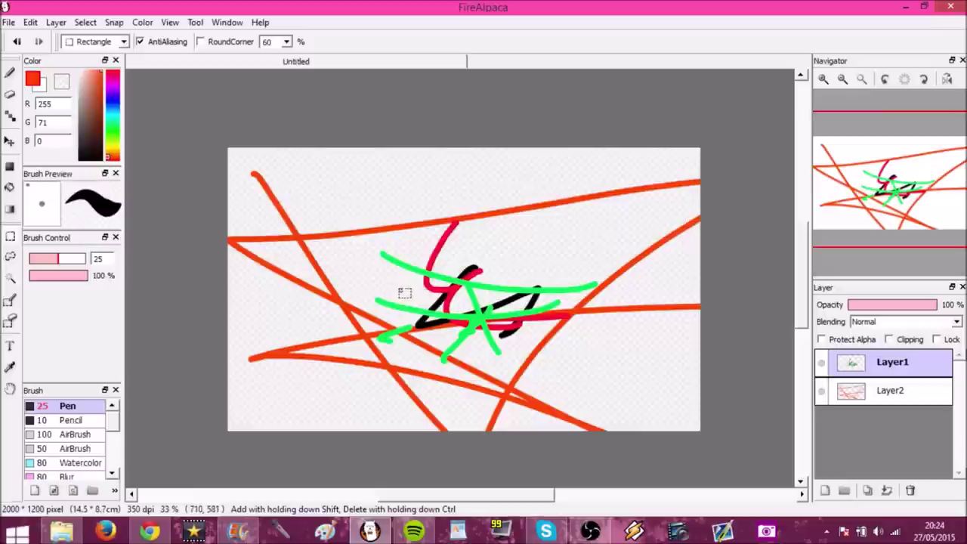
# Delete Layer2 with the orange strokes.
pyautogui.click(890, 391)
pyautogui.click(911, 491)
pyautogui.scroll(2, 464, 310)
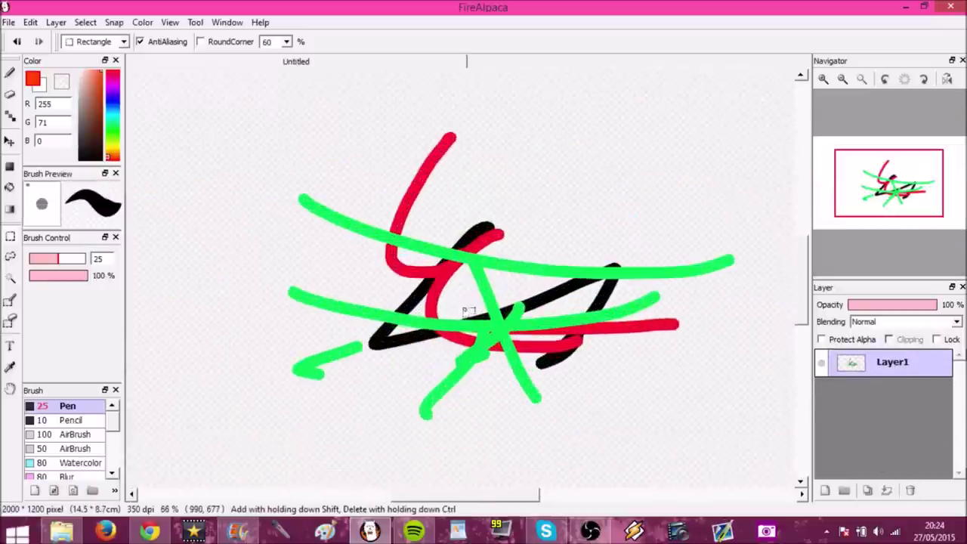
pyautogui.scroll(-1, 464, 306)
# Draw a black zigzag line ending in a curved hook with the 13 px Pen near the canvas's upper-left corner.
pyautogui.press('b')
pyautogui.scroll(-2, 624, 314)
pyautogui.scroll(2, 378, 242)
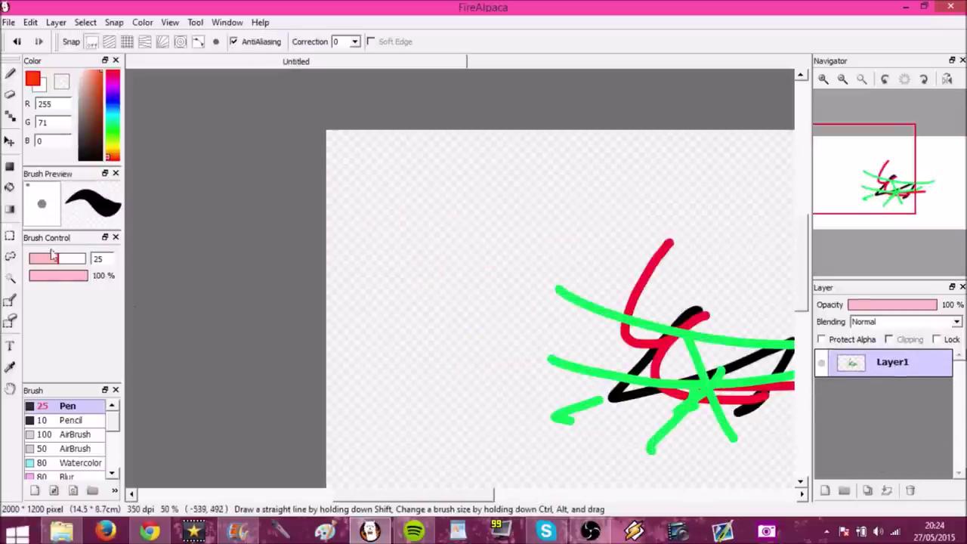
pyautogui.scroll(2, 579, 234)
pyautogui.scroll(-1, 531, 257)
pyautogui.scroll(1, 545, 244)
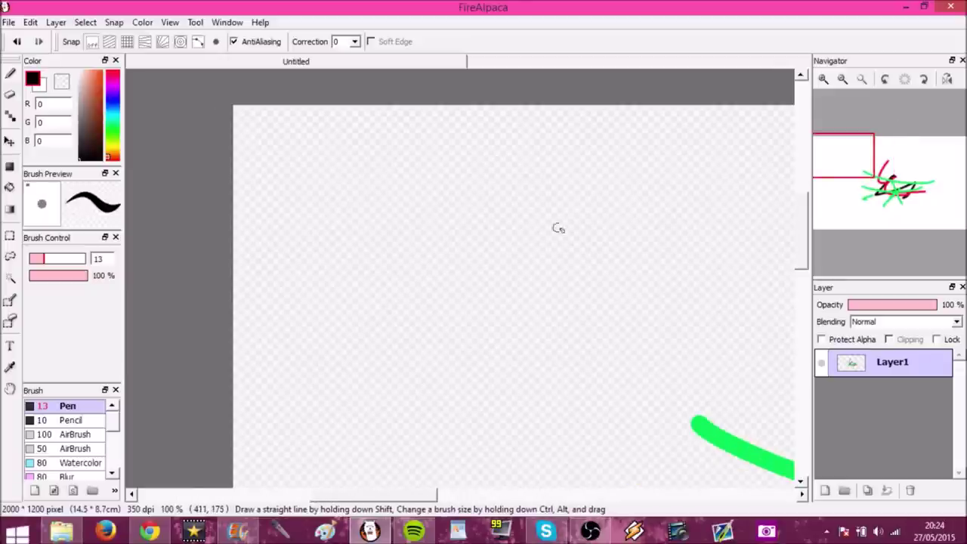
pyautogui.moveTo(561, 198)
pyautogui.mouseDown()
pyautogui.moveTo(534, 219)
pyautogui.moveTo(506, 278)
pyautogui.moveTo(419, 277)
pyautogui.mouseUp()
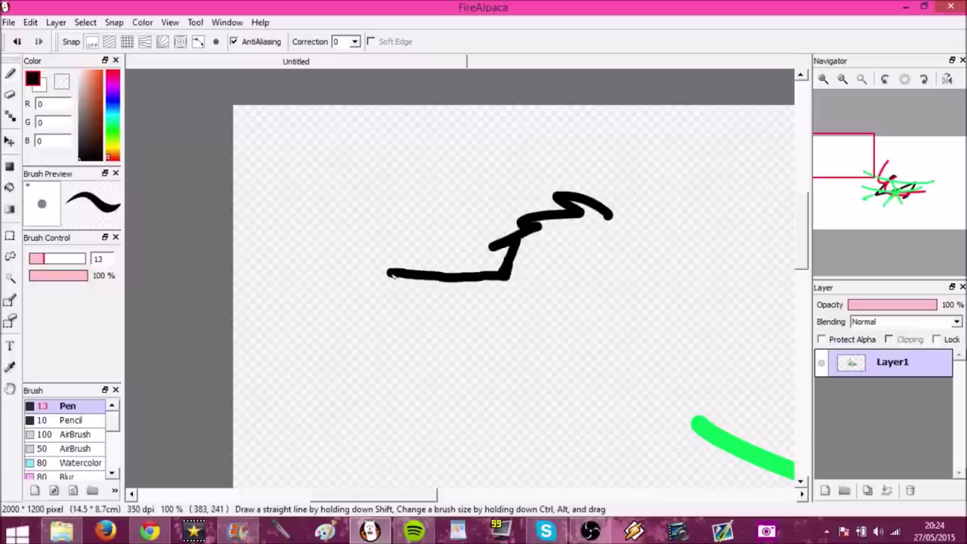
pyautogui.hotkey('ctrl', 'z')
pyautogui.moveTo(388, 270)
pyautogui.mouseDown()
pyautogui.moveTo(422, 337)
pyautogui.moveTo(474, 326)
pyautogui.mouseUp()
pyautogui.hotkey('ctrl', 'z')
pyautogui.scroll(-3, 472, 326)
pyautogui.scroll(3, 423, 265)
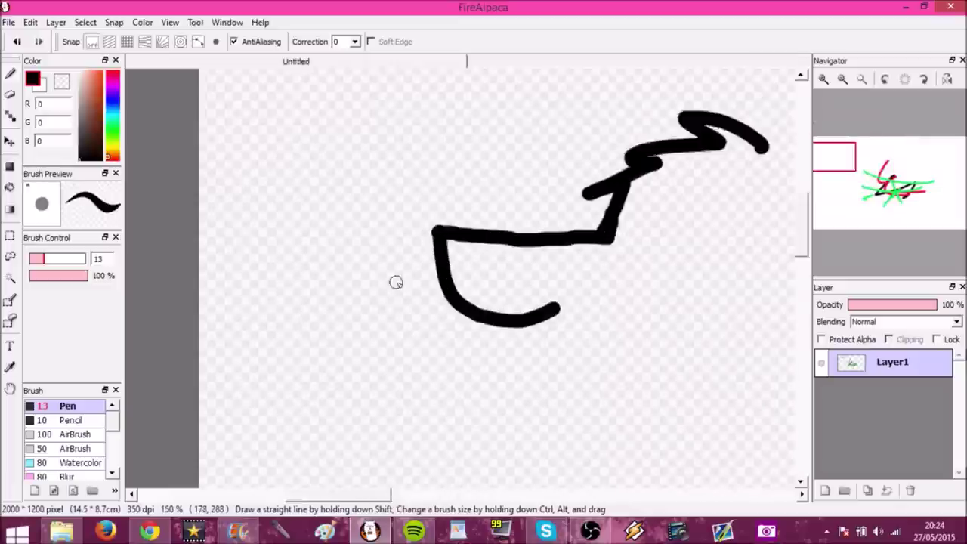
# Zoom the view around the black zigzag and rotate the canvas view counterclockwise through repeated turns.
pyautogui.scroll(-3, 397, 281)
pyautogui.scroll(-1, 475, 283)
pyautogui.scroll(3, 406, 267)
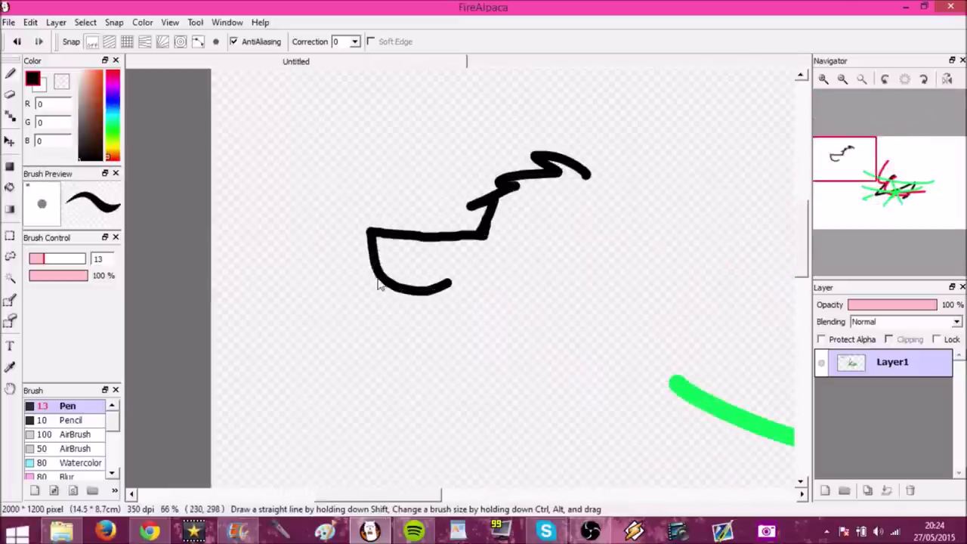
pyautogui.scroll(-1, 390, 306)
pyautogui.press('Left')
pyautogui.press('Left')
pyautogui.press('Left')
pyautogui.press('Left')
pyautogui.press('Left')
pyautogui.press('Left')
pyautogui.press('Left')
pyautogui.press('Left')
pyautogui.press('Left')
pyautogui.press('Left')
pyautogui.press('Left')
pyautogui.press('Left')
pyautogui.press('Left')
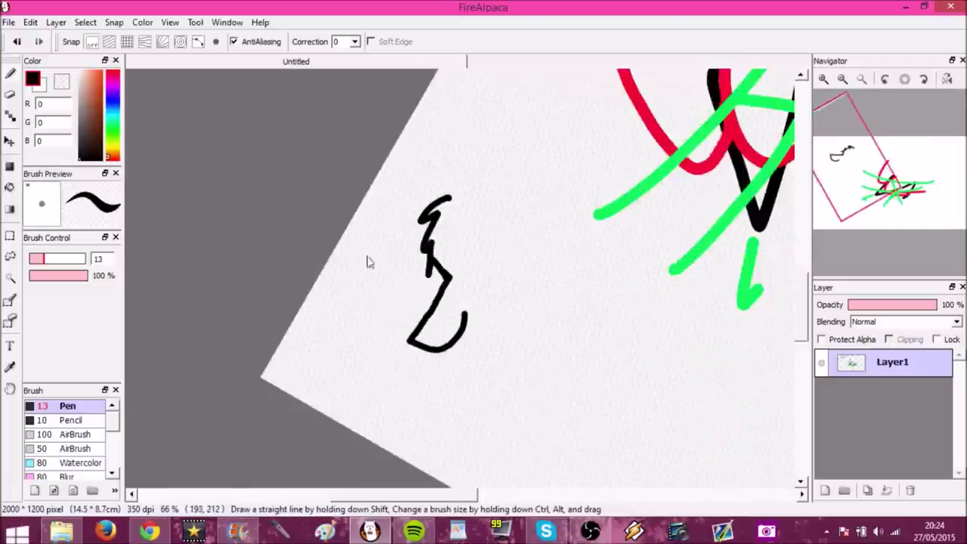
pyautogui.press('Left')
pyautogui.press('Left')
pyautogui.press('Left')
pyautogui.press('Left')
pyautogui.press('Left')
pyautogui.press('Left')
pyautogui.press('Left')
pyautogui.press('Left')
pyautogui.press('Left')
pyautogui.press('Left')
pyautogui.press('Left')
pyautogui.press('Left')
pyautogui.press('Left')
pyautogui.press('Left')
pyautogui.press('Left')
pyautogui.press('Left')
pyautogui.press('Left')
pyautogui.press('Left')
pyautogui.press('Left')
pyautogui.press('Left')
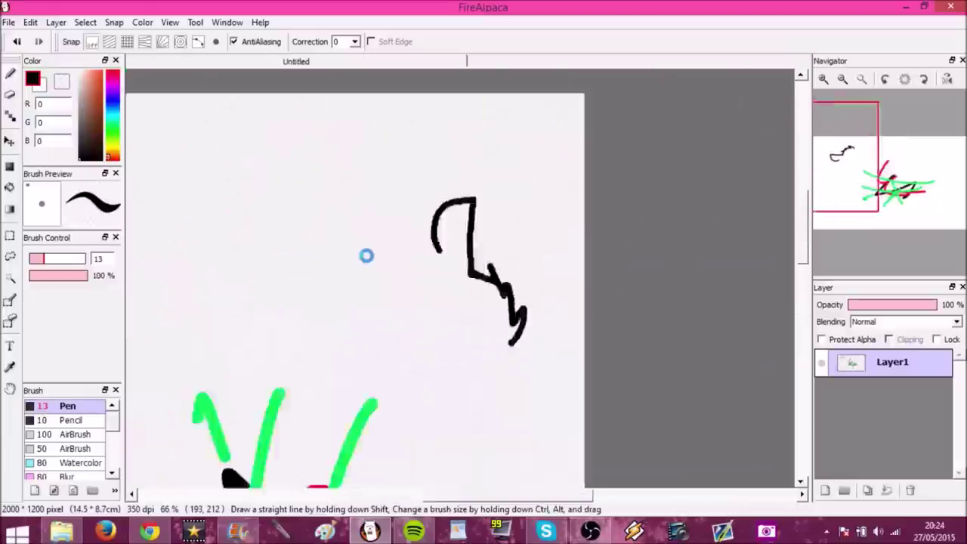
pyautogui.press('Left')
pyautogui.press('Left')
pyautogui.press('Left')
pyautogui.press('Left')
pyautogui.press('Left')
pyautogui.press('Left')
pyautogui.press('Left')
pyautogui.press('Left')
pyautogui.press('Left')
pyautogui.press('Left')
pyautogui.press('Left')
pyautogui.press('Left')
pyautogui.press('Left')
pyautogui.press('Left')
pyautogui.press('Left')
pyautogui.press('Left')
pyautogui.press('Left')
pyautogui.press('Left')
pyautogui.press('Left')
pyautogui.press('Left')
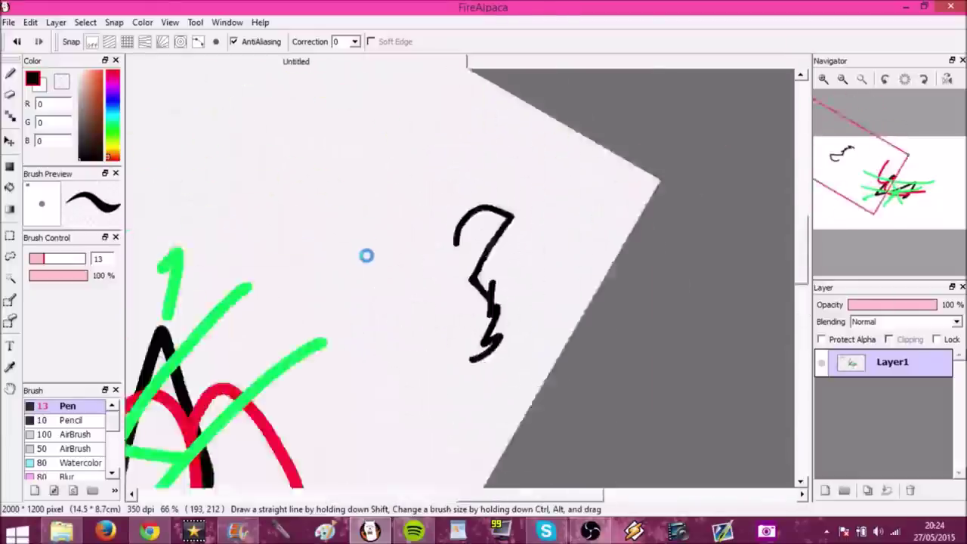
pyautogui.scroll(-6, 369, 258)
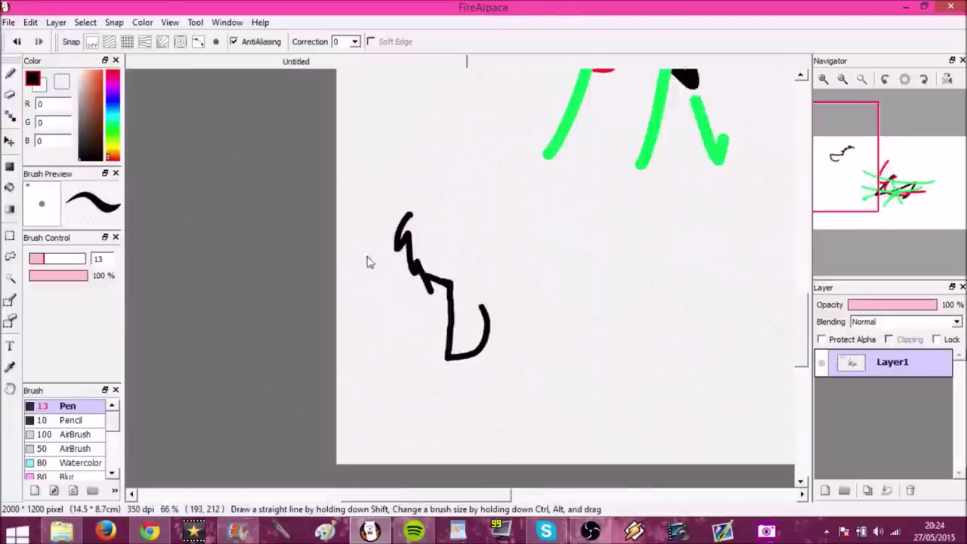
# Erase the black zigzag near the upper-left corner with the Eraser enlarged to 263 px.
pyautogui.click(10, 112)
pyautogui.moveTo(80, 262); pyautogui.dragTo(113, 259)
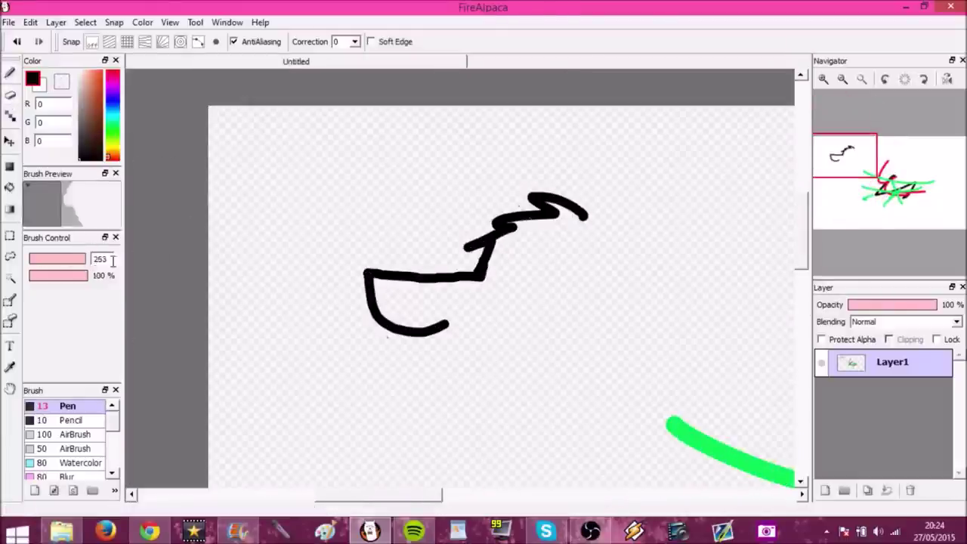
pyautogui.scroll(-4, 415, 201)
pyautogui.moveTo(415, 211); pyautogui.dragTo(461, 219)
# Zoom the canvas out and back in and tilt it slightly with the Navigator's zoom and rotation controls.
pyautogui.scroll(1, 501, 199)
pyautogui.scroll(1, 501, 197)
pyautogui.scroll(-2, 453, 189)
pyautogui.scroll(1, 500, 235)
pyautogui.scroll(-1, 504, 240)
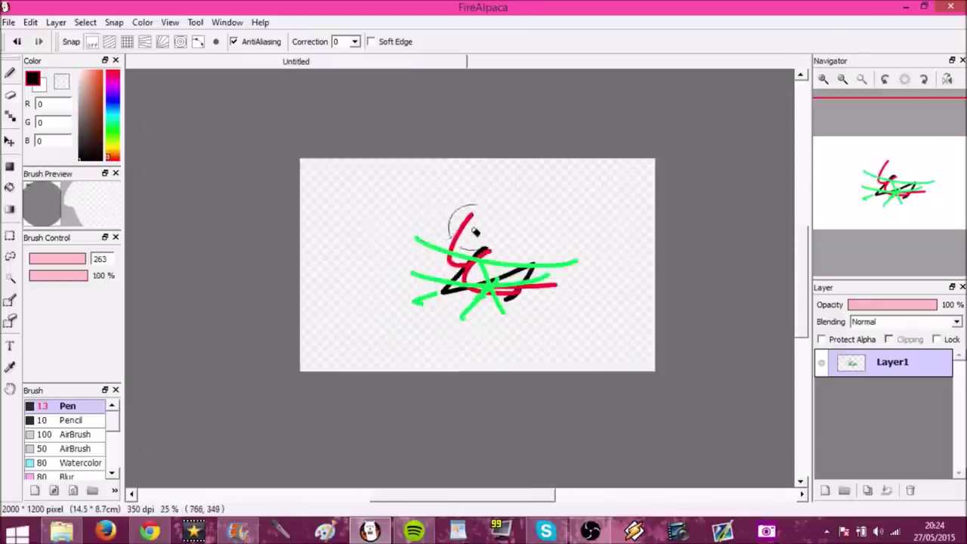
pyautogui.scroll(1, 537, 238)
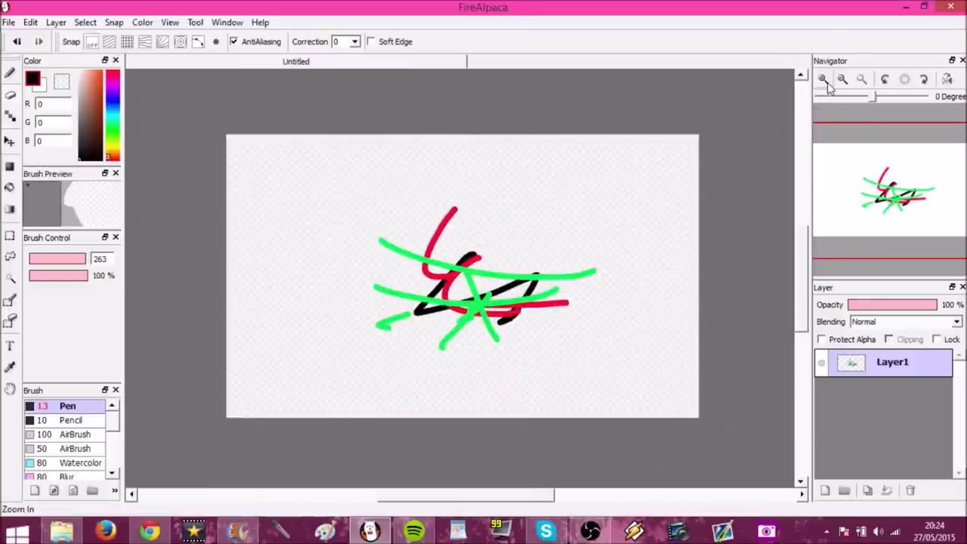
pyautogui.click(825, 79)
pyautogui.click(877, 104)
pyautogui.moveTo(877, 104)
pyautogui.mouseDown()
pyautogui.moveTo(887, 200)
pyautogui.moveTo(887, 192)
pyautogui.mouseUp()
pyautogui.moveTo(869, 101); pyautogui.dragTo(920, 107)
pyautogui.moveTo(781, 128); pyautogui.dragTo(867, 120)
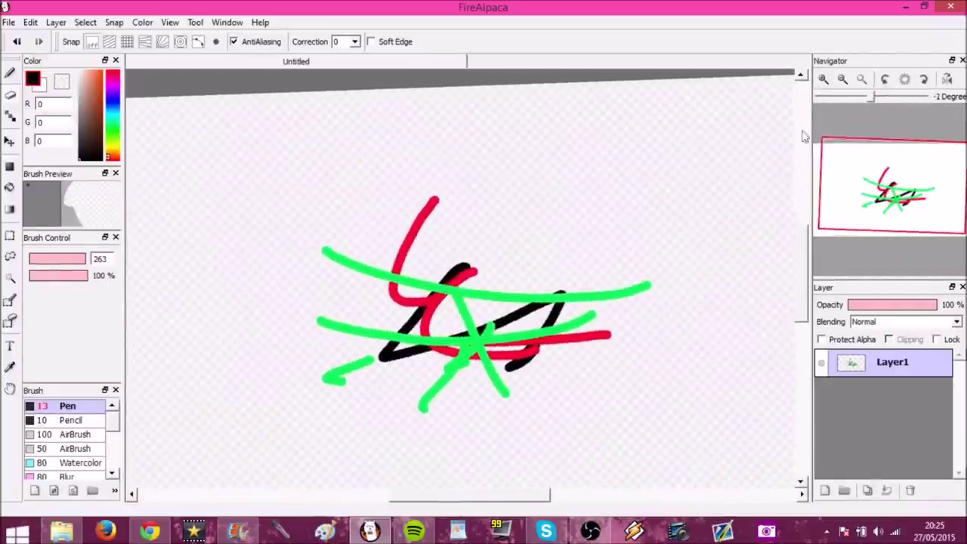
# Zoom the canvas view and rotate it counterclockwise and back to upright.
pyautogui.scroll(-2, 658, 137)
pyautogui.scroll(2, 633, 158)
pyautogui.press('Left')
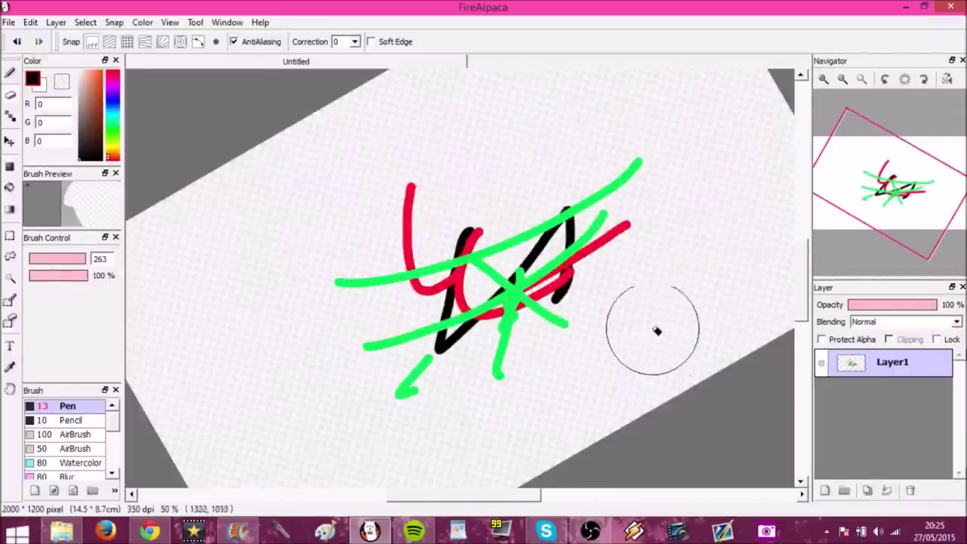
pyautogui.press('Right')
pyautogui.scroll(-1, 558, 302)
pyautogui.scroll(1, 548, 279)
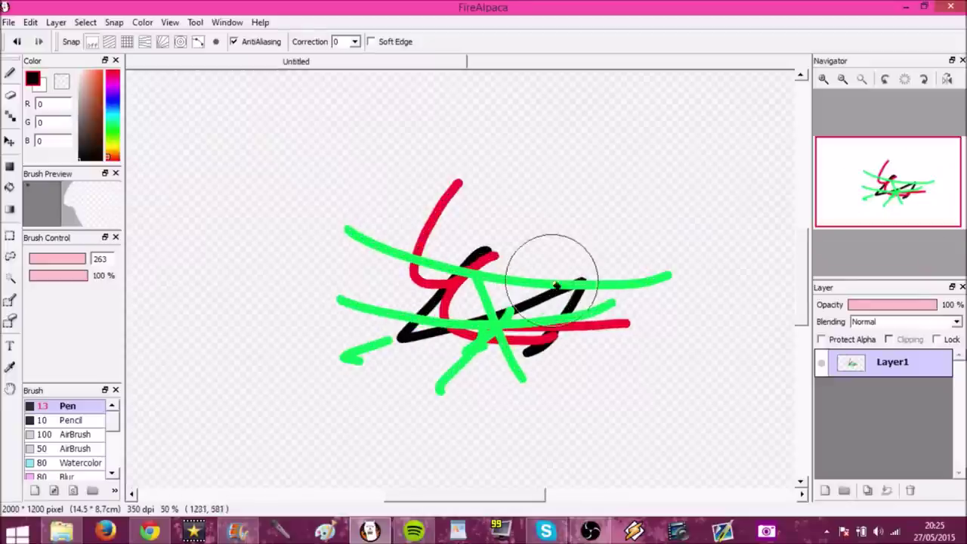
pyautogui.scroll(-1, 550, 249)
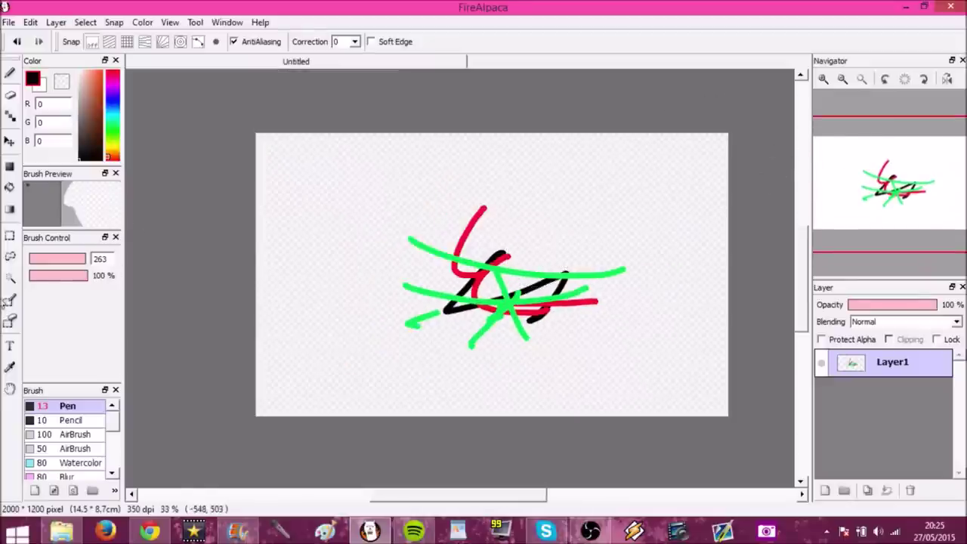
# Pan the canvas with the Hand tool and zoom in and out around the scribble.
pyautogui.click(10, 389)
pyautogui.moveTo(426, 290)
pyautogui.mouseDown()
pyautogui.moveTo(366, 337)
pyautogui.moveTo(103, 308)
pyautogui.moveTo(416, 272)
pyautogui.mouseUp()
pyautogui.scroll(3, 416, 272)
pyautogui.scroll(-1, 417, 274)
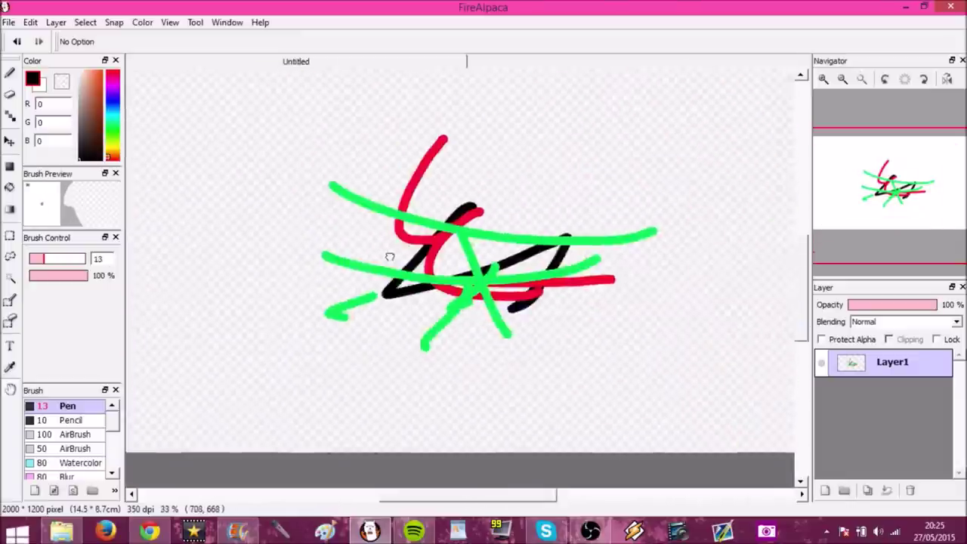
pyautogui.scroll(2, 470, 281)
pyautogui.scroll(-5, 469, 281)
pyautogui.scroll(5, 483, 272)
pyautogui.scroll(-2, 499, 262)
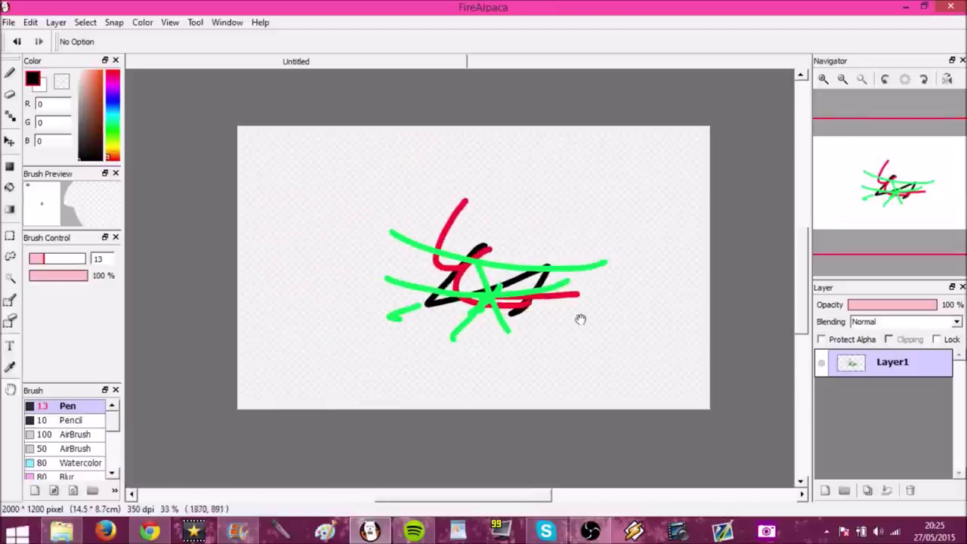
pyautogui.scroll(4, 385, 242)
pyautogui.scroll(2, 322, 201)
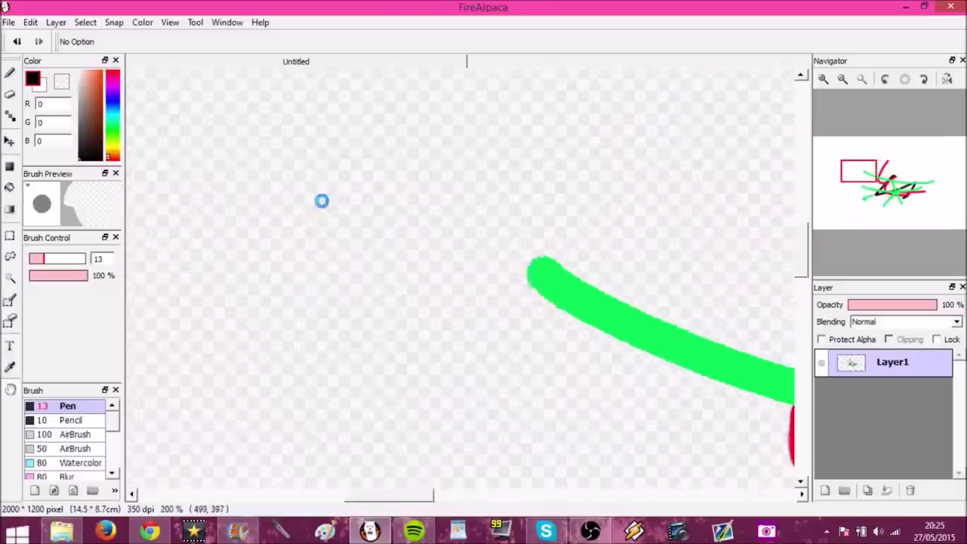
# Return to the Pen and examine the ends of the green and red strokes up close, then the whole canvas.
pyautogui.press('b')
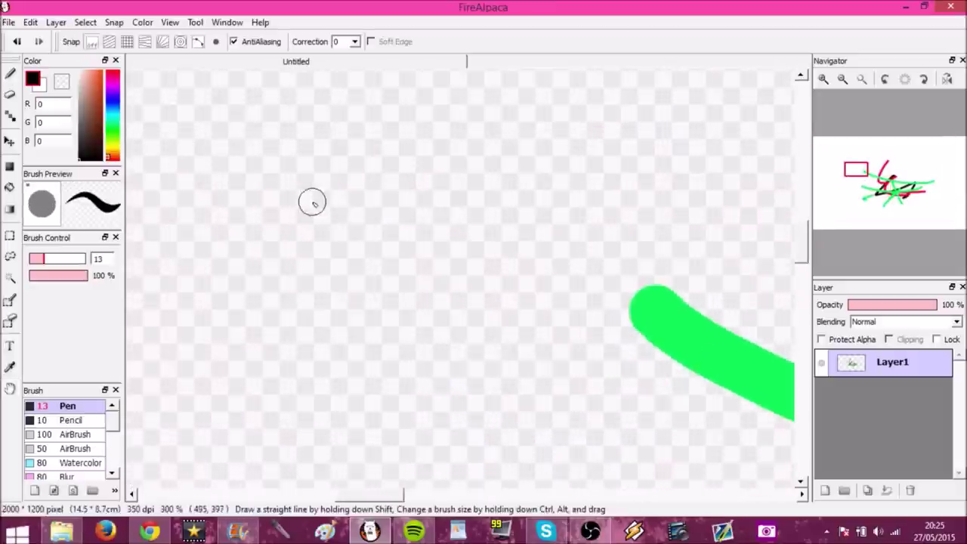
pyautogui.scroll(-10, 303, 204)
pyautogui.scroll(9, 334, 218)
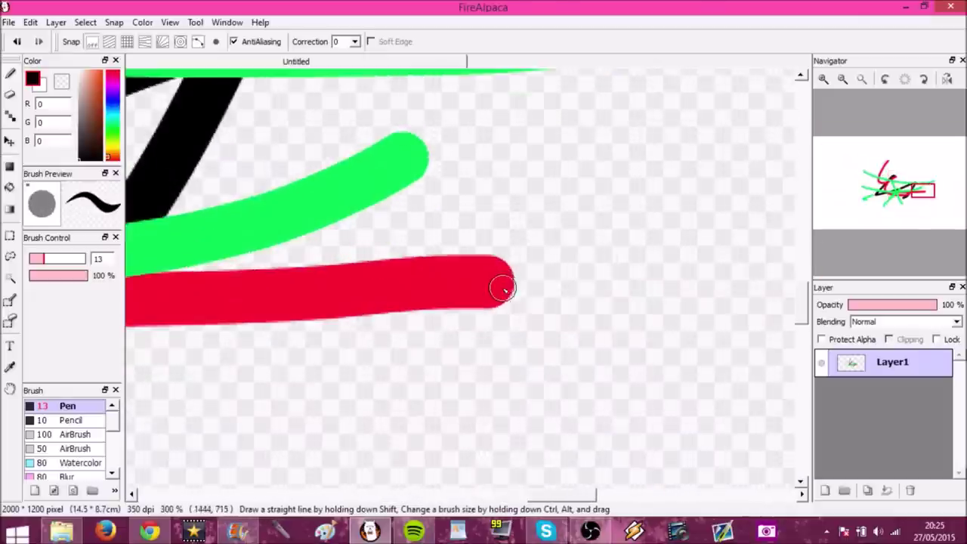
pyautogui.scroll(-6, 504, 288)
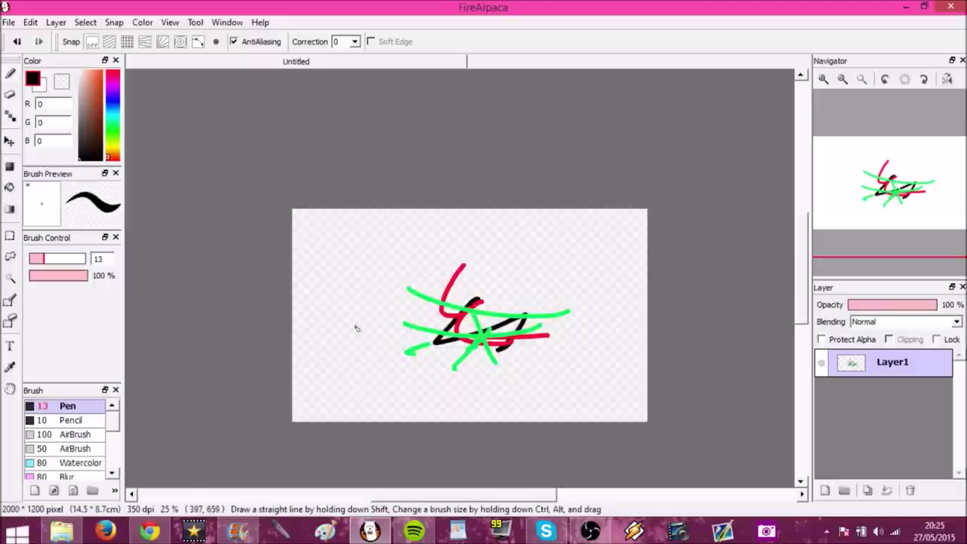
pyautogui.scroll(1, 357, 328)
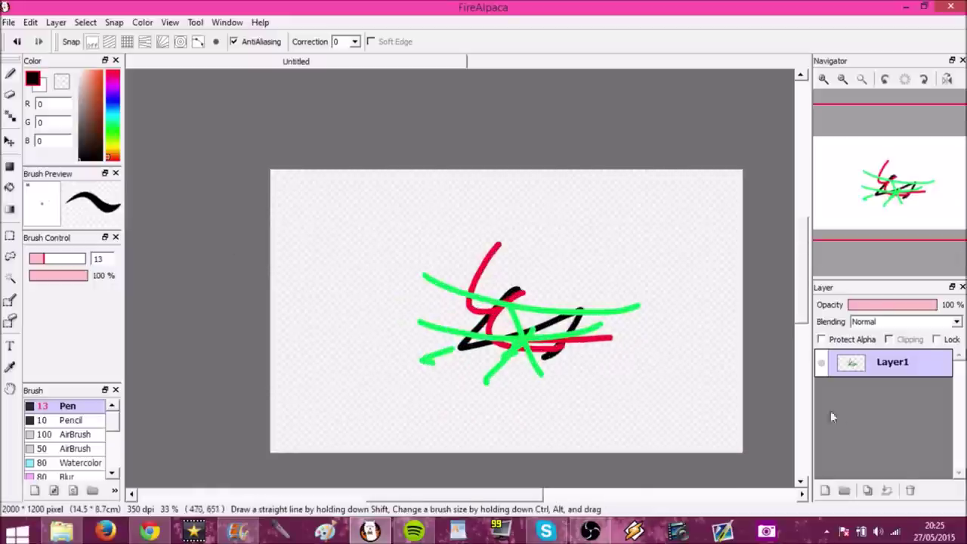
# Erase across the middle of the Layer1 scribble with the Eraser.
pyautogui.press('e')
pyautogui.moveTo(483, 318); pyautogui.dragTo(529, 281)
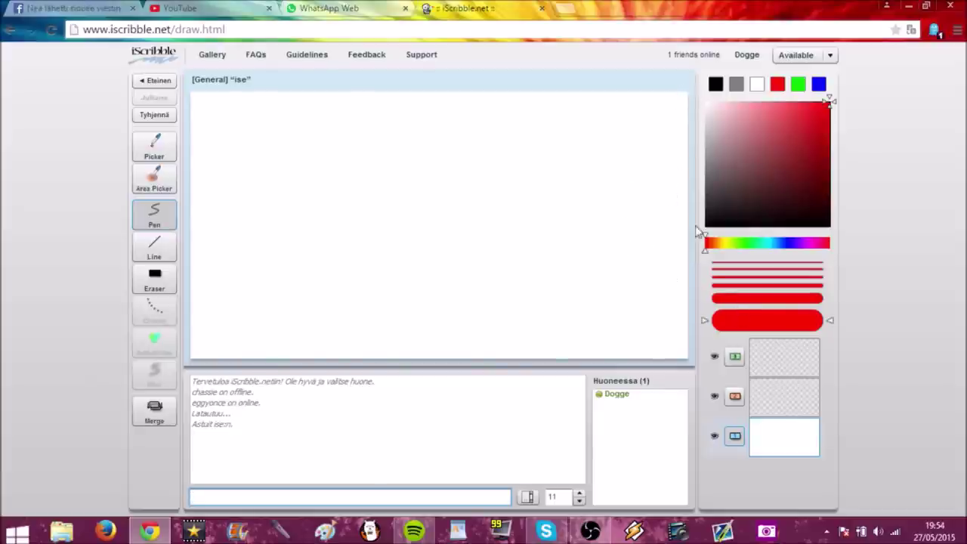
# In iScribble, sketch a wolf head facing left with a thin red pen on the bottom layer.
pyautogui.click(731, 277)
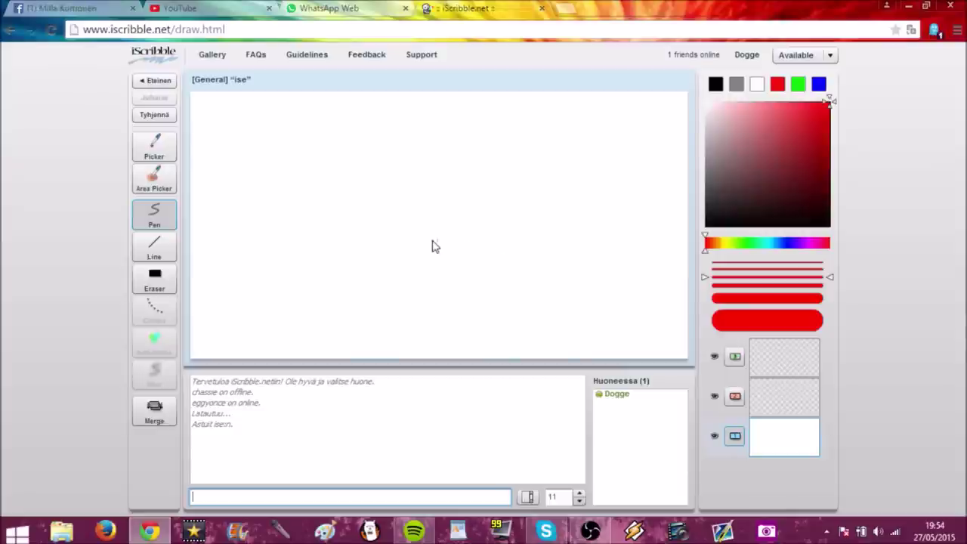
pyautogui.moveTo(475, 225)
pyautogui.mouseDown()
pyautogui.moveTo(487, 261)
pyautogui.moveTo(426, 244)
pyautogui.moveTo(500, 254)
pyautogui.moveTo(421, 256)
pyautogui.moveTo(447, 245)
pyautogui.moveTo(436, 232)
pyautogui.moveTo(424, 242)
pyautogui.moveTo(387, 239)
pyautogui.moveTo(383, 262)
pyautogui.moveTo(422, 265)
pyautogui.moveTo(403, 265)
pyautogui.moveTo(406, 275)
pyautogui.moveTo(442, 273)
pyautogui.moveTo(504, 242)
pyautogui.moveTo(465, 223)
pyautogui.moveTo(508, 197)
pyautogui.moveTo(504, 257)
pyautogui.moveTo(473, 214)
pyautogui.moveTo(443, 216)
pyautogui.moveTo(413, 227)
pyautogui.mouseUp()
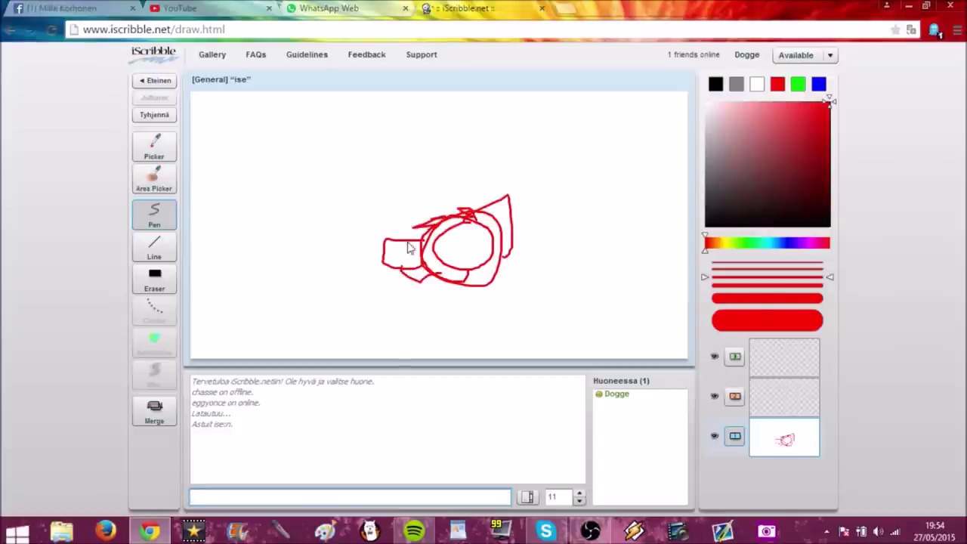
pyautogui.moveTo(514, 276)
pyautogui.mouseDown()
pyautogui.moveTo(472, 285)
pyautogui.moveTo(436, 265)
pyautogui.mouseUp()
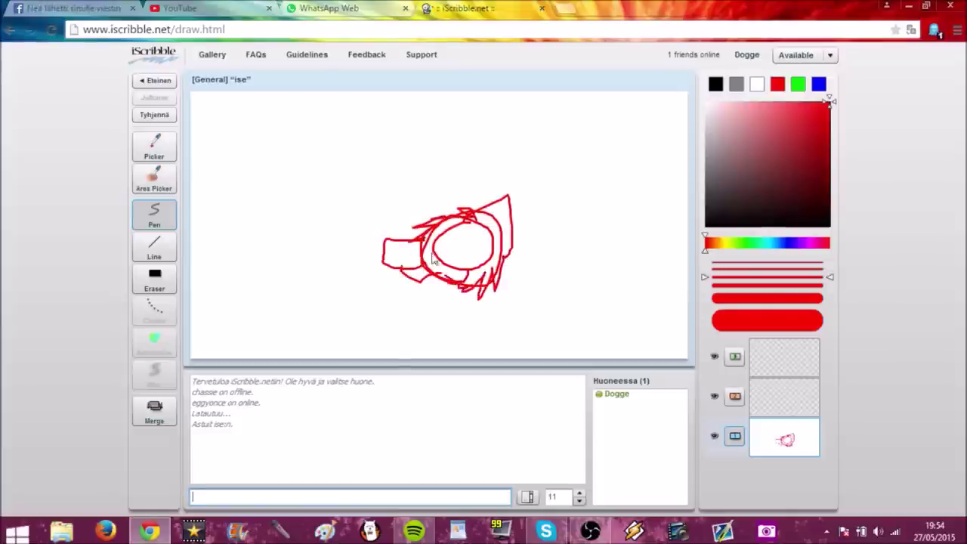
pyautogui.moveTo(487, 221); pyautogui.dragTo(497, 254)
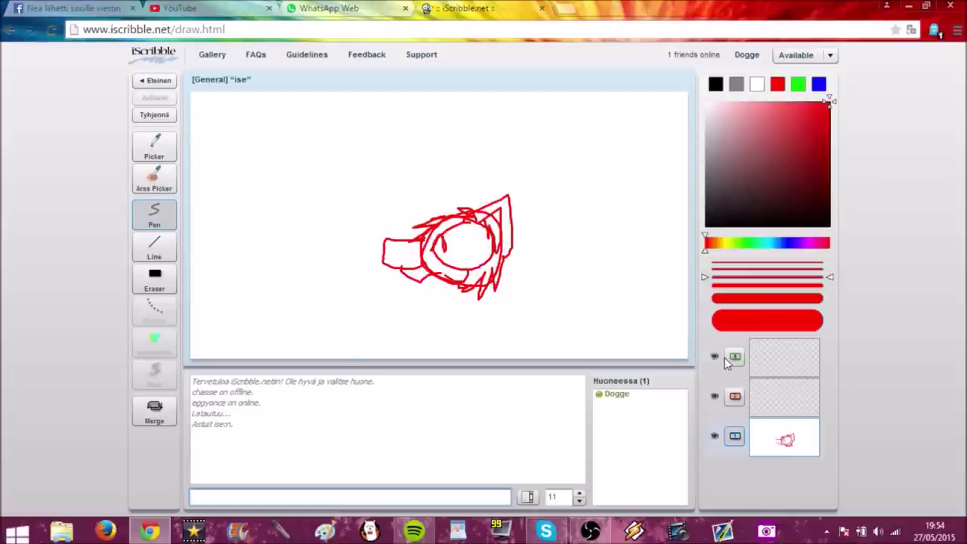
# Trace the wolf head's outline over the red sketch with a thin black pen on the top layer.
pyautogui.click(774, 357)
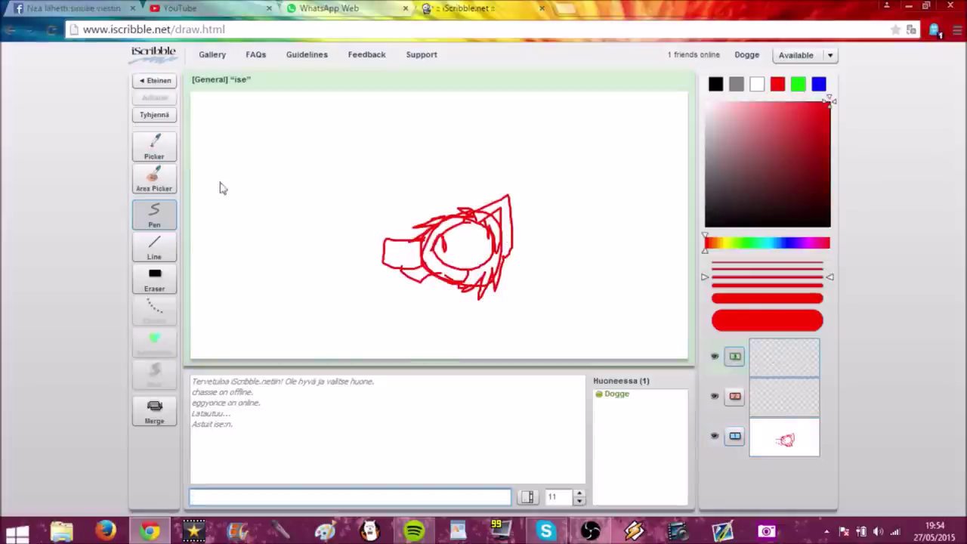
pyautogui.click(711, 215)
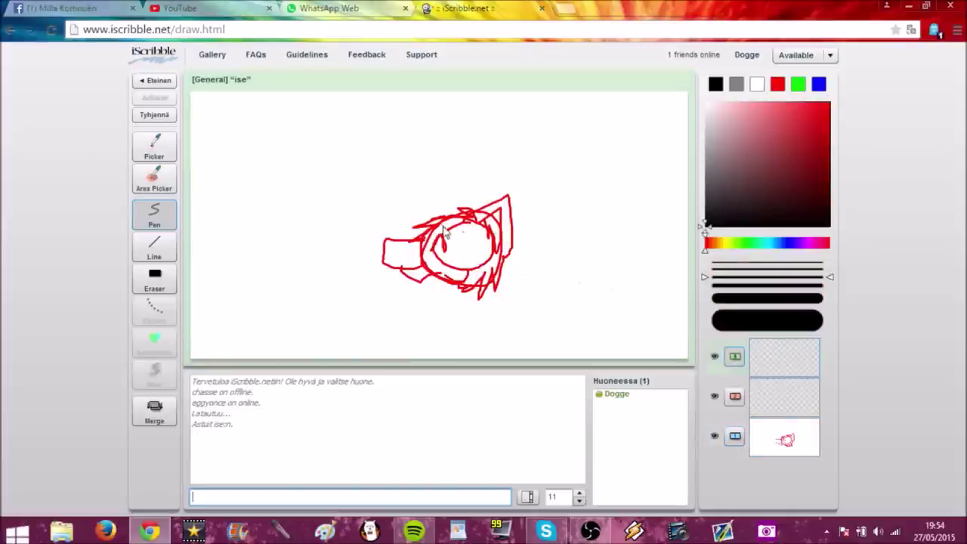
pyautogui.moveTo(476, 219)
pyautogui.mouseDown()
pyautogui.moveTo(447, 208)
pyautogui.moveTo(435, 239)
pyautogui.moveTo(384, 238)
pyautogui.moveTo(387, 268)
pyautogui.moveTo(424, 263)
pyautogui.moveTo(401, 270)
pyautogui.moveTo(430, 274)
pyautogui.mouseUp()
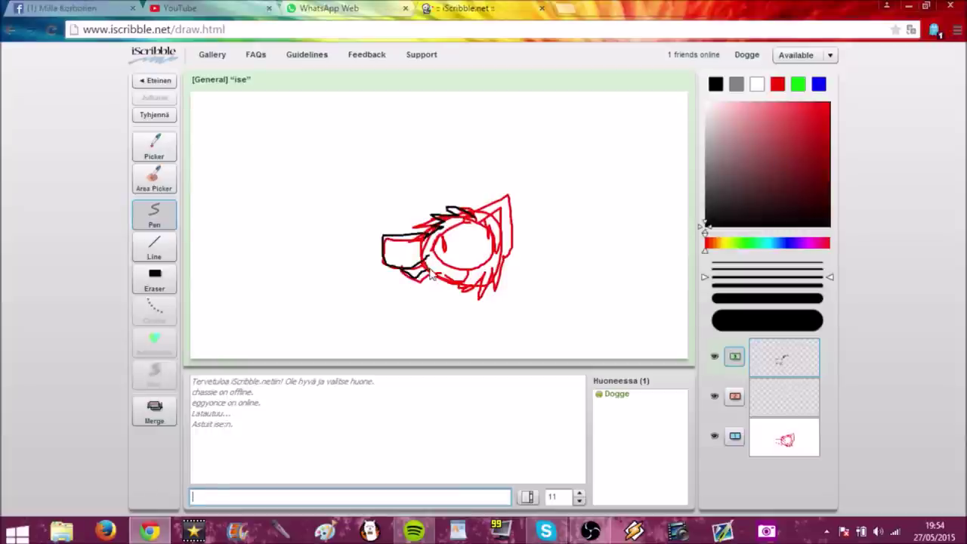
pyautogui.moveTo(470, 216)
pyautogui.mouseDown()
pyautogui.moveTo(507, 252)
pyautogui.moveTo(486, 223)
pyautogui.moveTo(504, 214)
pyautogui.moveTo(503, 247)
pyautogui.moveTo(483, 219)
pyautogui.moveTo(433, 242)
pyautogui.moveTo(454, 245)
pyautogui.moveTo(460, 261)
pyautogui.moveTo(504, 264)
pyautogui.moveTo(506, 250)
pyautogui.moveTo(458, 281)
pyautogui.mouseUp()
# Erase the red sketch from the bottom layer using the Eraser at the thickest size.
pyautogui.click(784, 437)
pyautogui.click(170, 278)
pyautogui.click(744, 325)
pyautogui.moveTo(421, 290)
pyautogui.mouseDown()
pyautogui.moveTo(490, 274)
pyautogui.moveTo(384, 297)
pyautogui.moveTo(449, 298)
pyautogui.moveTo(478, 278)
pyautogui.moveTo(505, 228)
pyautogui.moveTo(503, 206)
pyautogui.moveTo(431, 233)
pyautogui.moveTo(426, 267)
pyautogui.moveTo(408, 250)
pyautogui.mouseUp()
# Colour in the wolf head on the middle layer with the thickest pen in dark purple.
pyautogui.click(790, 396)
pyautogui.click(163, 212)
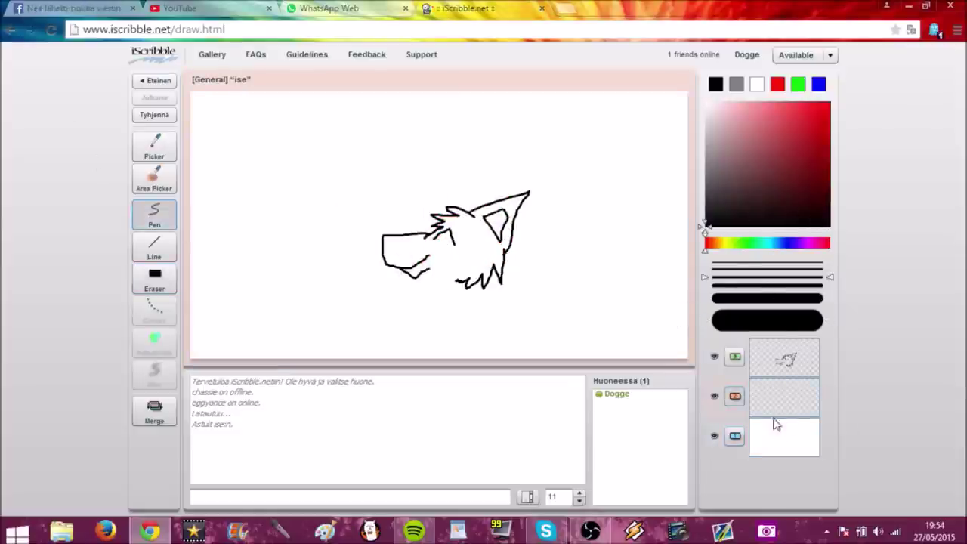
pyautogui.click(812, 198)
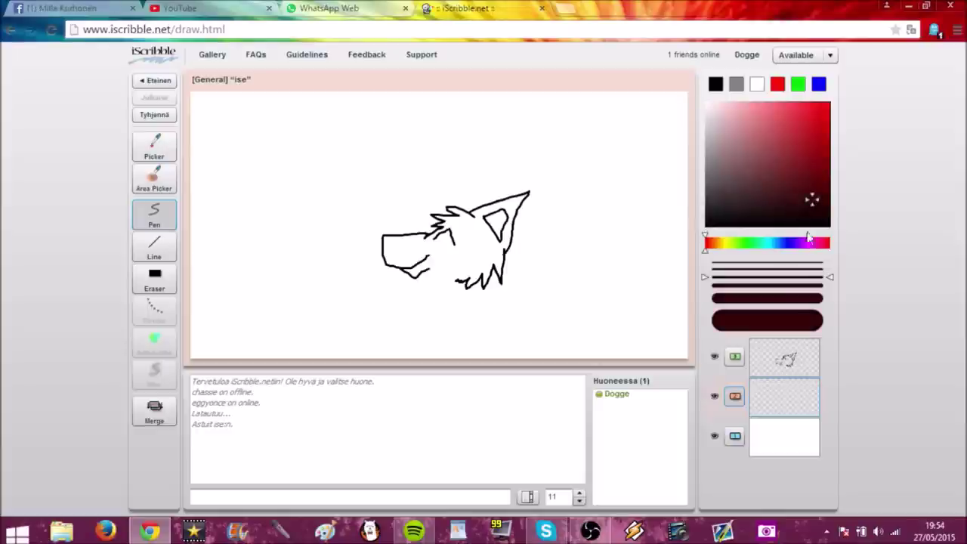
pyautogui.click(806, 243)
pyautogui.click(746, 320)
pyautogui.moveTo(472, 226)
pyautogui.mouseDown()
pyautogui.moveTo(421, 270)
pyautogui.moveTo(458, 240)
pyautogui.moveTo(449, 233)
pyautogui.moveTo(409, 242)
pyautogui.moveTo(454, 274)
pyautogui.moveTo(477, 260)
pyautogui.moveTo(498, 204)
pyautogui.moveTo(520, 199)
pyautogui.moveTo(500, 234)
pyautogui.moveTo(478, 207)
pyautogui.moveTo(446, 210)
pyautogui.moveTo(434, 288)
pyautogui.moveTo(412, 282)
pyautogui.moveTo(476, 287)
pyautogui.mouseUp()
# Draw a dark magenta zigzag behind the wolf head across the bottom layer with the thickest pen.
pyautogui.click(779, 438)
pyautogui.click(819, 243)
pyautogui.moveTo(430, 314)
pyautogui.mouseDown()
pyautogui.moveTo(500, 141)
pyautogui.moveTo(513, 136)
pyautogui.moveTo(546, 281)
pyautogui.moveTo(570, 159)
pyautogui.moveTo(618, 229)
pyautogui.moveTo(613, 198)
pyautogui.moveTo(639, 302)
pyautogui.mouseUp()
pyautogui.moveTo(415, 265)
pyautogui.mouseDown()
pyautogui.moveTo(403, 214)
pyautogui.moveTo(399, 267)
pyautogui.moveTo(282, 295)
pyautogui.moveTo(250, 262)
pyautogui.moveTo(226, 277)
pyautogui.mouseUp()
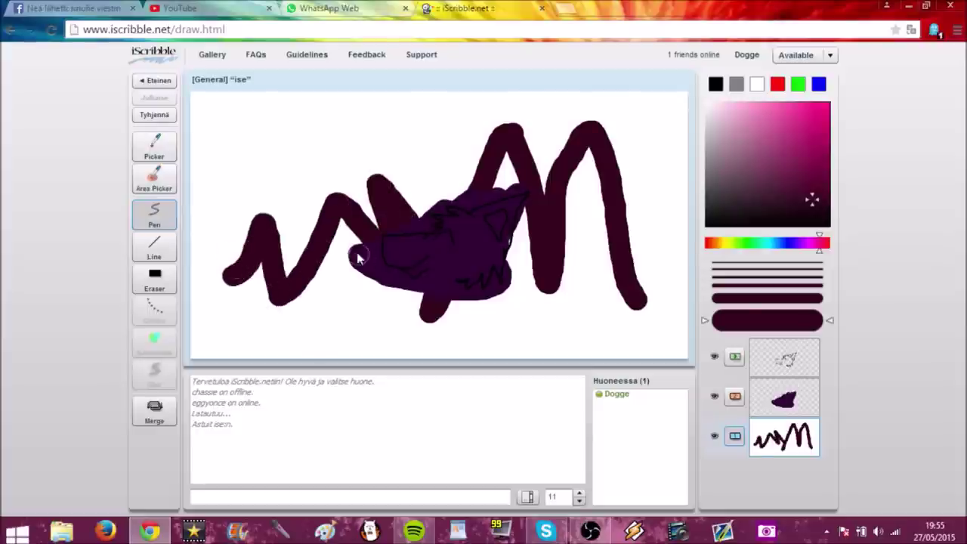
# Erase the excess purple in front of the wolf's snout on the middle layer.
pyautogui.click(812, 410)
pyautogui.click(154, 280)
pyautogui.moveTo(370, 279); pyautogui.dragTo(358, 259)
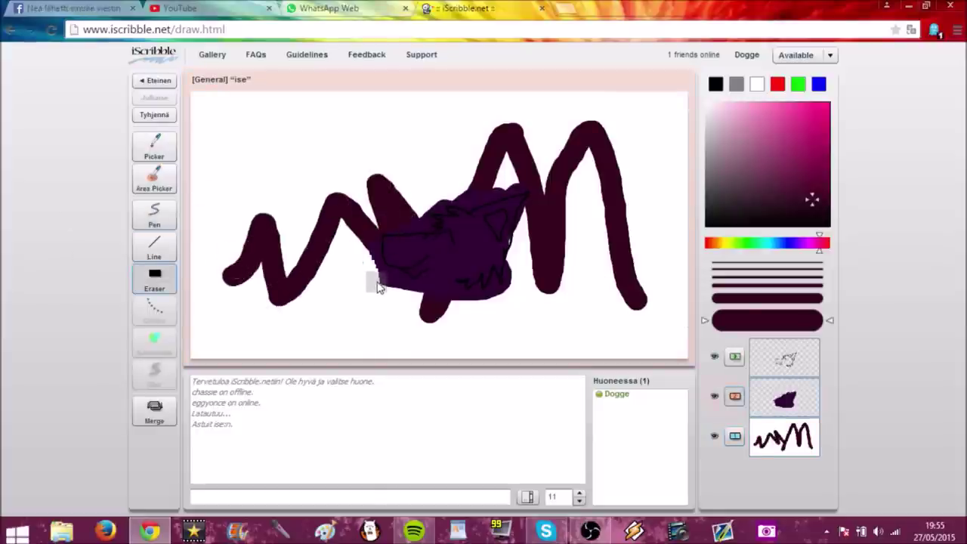